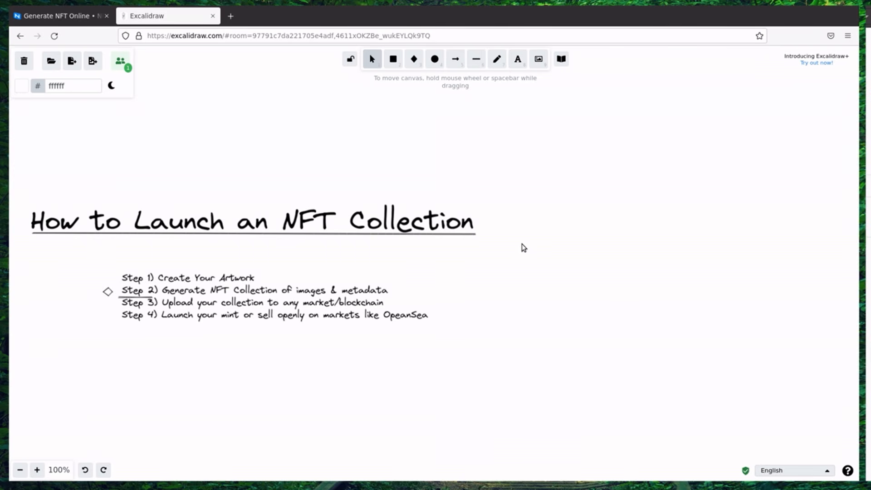
Switch from the Excalidraw launch-steps board to the Generate NFT Online tab.
{"action": "left_click", "coordinate": [44, 16]}
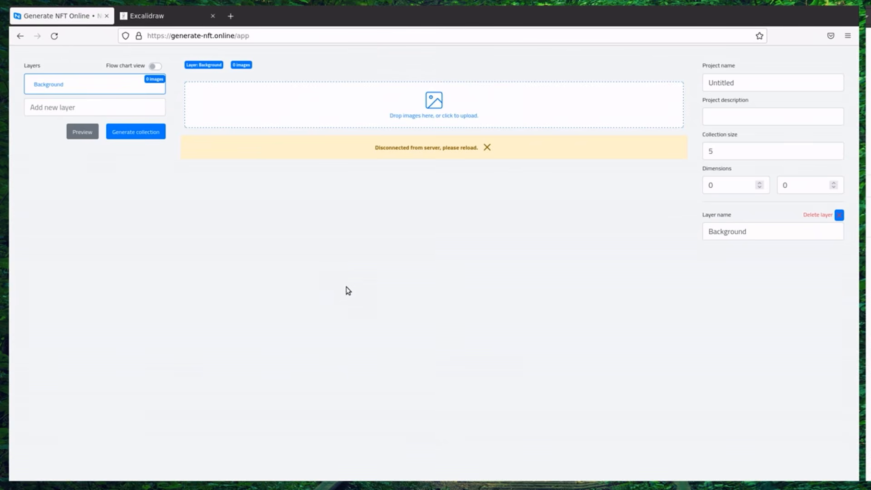
Reload the app, upload all four Backgrounds images to the Background layer, and begin a new layer.
{"action": "key", "text": "F5"}
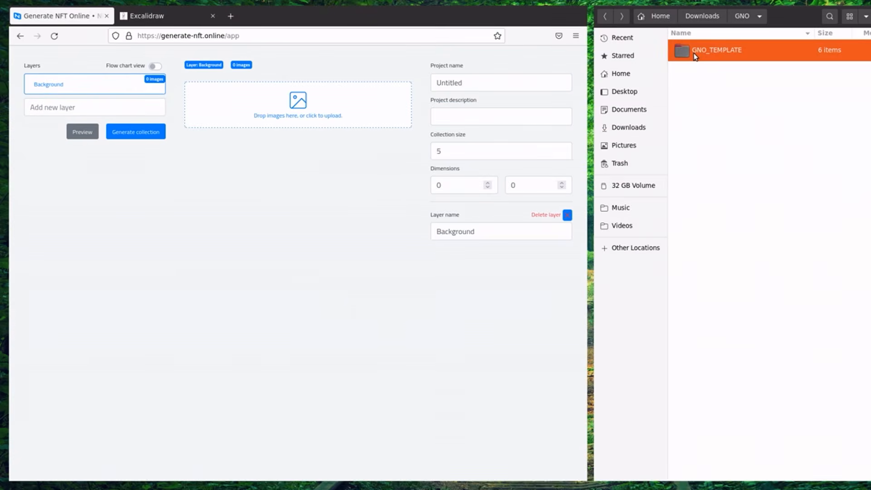
{"action": "double_click", "coordinate": [695, 54]}
{"action": "double_click", "coordinate": [719, 55]}
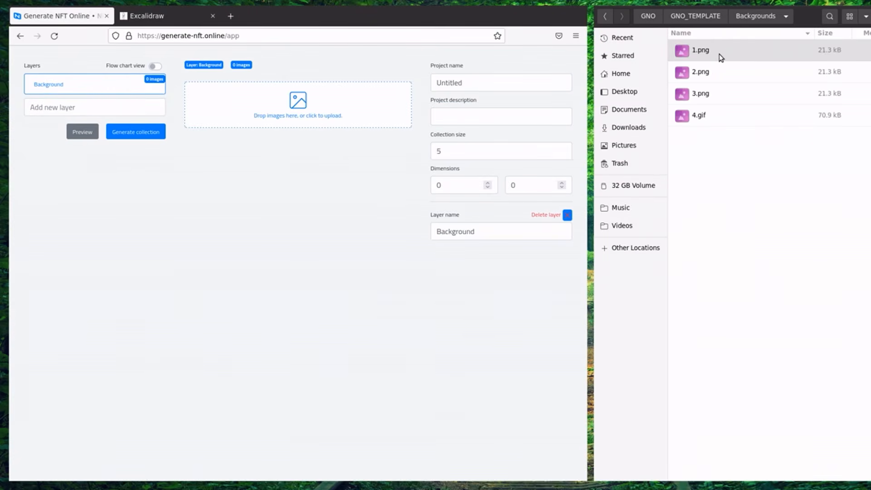
{"action": "left_click", "coordinate": [715, 57]}
{"action": "key", "text": "ctrl+a"}
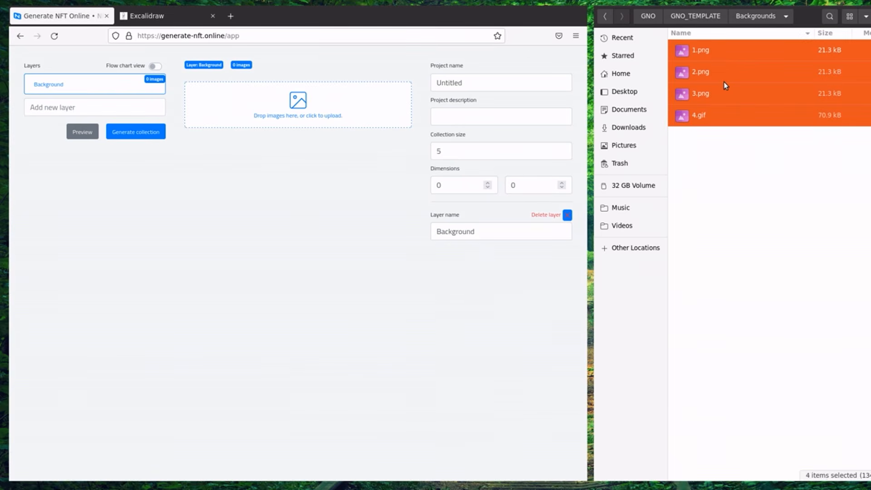
{"action": "left_click_drag", "start_coordinate": [733, 93], "coordinate": [292, 111]}
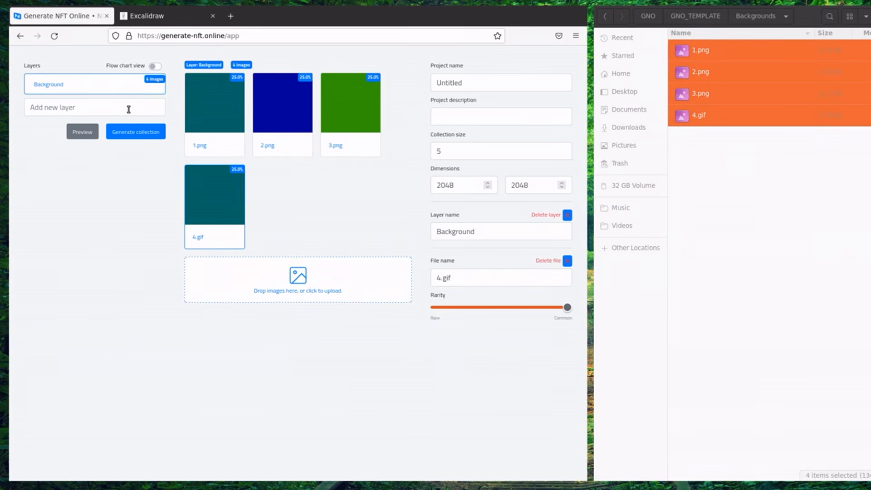
{"action": "left_click", "coordinate": [129, 109]}
Create the Wojak layer and upload the three Wojack face images into it.
{"action": "type", "text": "Wojak"}
{"action": "key", "text": "Return"}
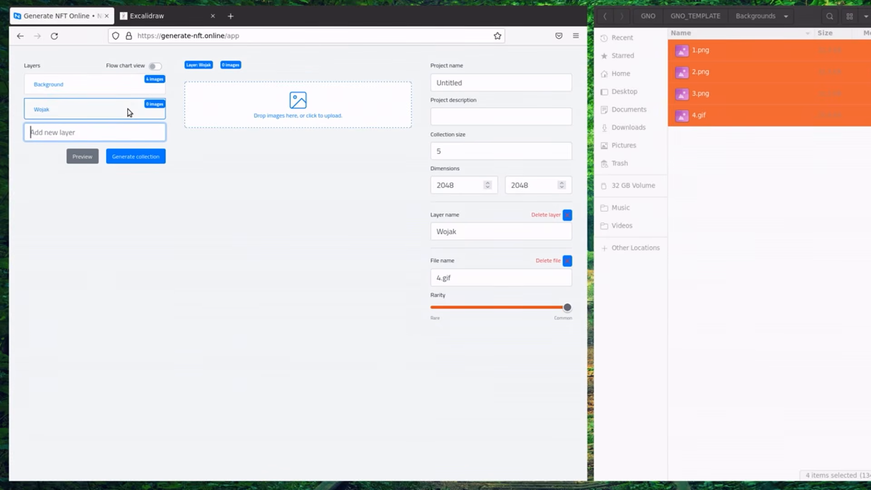
{"action": "left_click", "coordinate": [605, 16]}
{"action": "double_click", "coordinate": [749, 157]}
{"action": "left_click", "coordinate": [711, 50]}
{"action": "left_click", "coordinate": [701, 93], "text": "shift"}
{"action": "left_click_drag", "start_coordinate": [701, 94], "coordinate": [297, 113]}
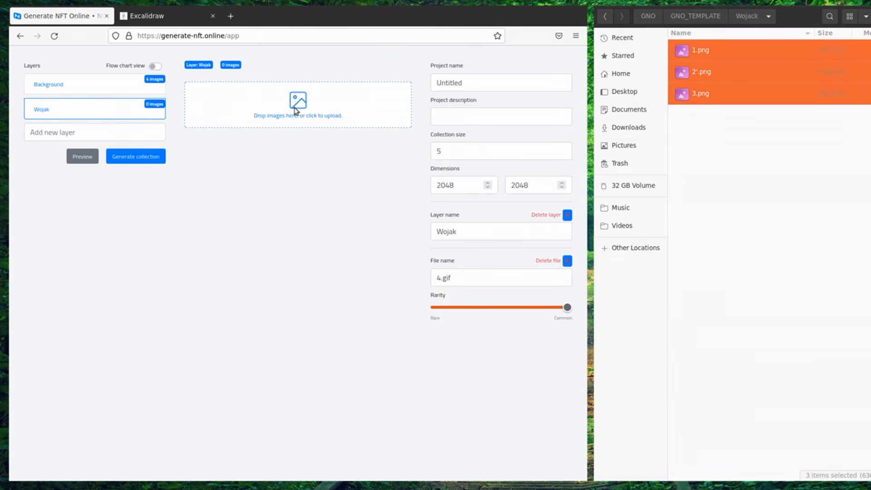
Add a Hats layer containing the three hat images.
{"action": "left_click", "coordinate": [606, 17]}
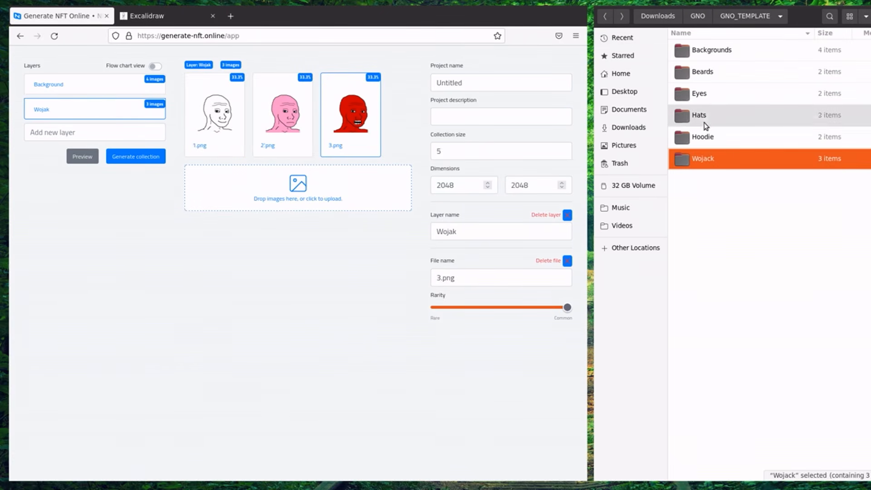
{"action": "double_click", "coordinate": [712, 120]}
{"action": "key", "text": "ctrl+a"}
{"action": "left_click", "coordinate": [32, 135]}
{"action": "type", "text": "Hats"}
{"action": "key", "text": "Return"}
{"action": "left_click_drag", "start_coordinate": [708, 50], "coordinate": [261, 102]}
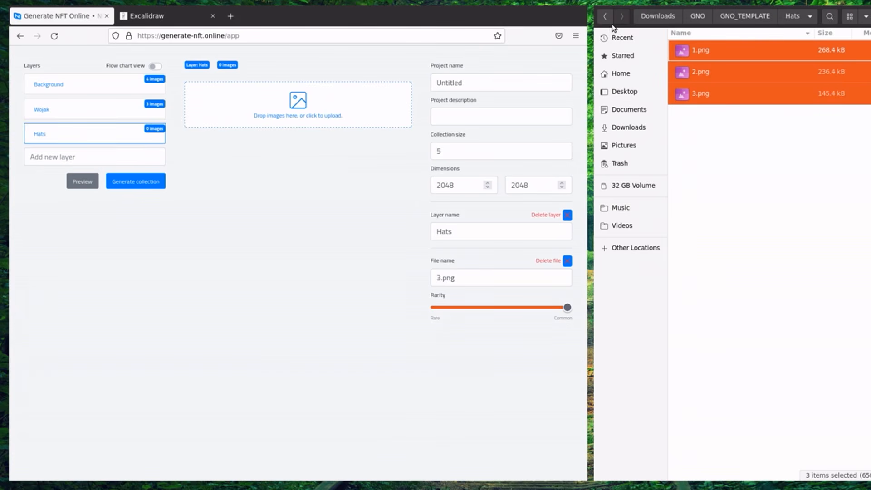
Add an Eyes layer containing the two eye images.
{"action": "left_click", "coordinate": [606, 19]}
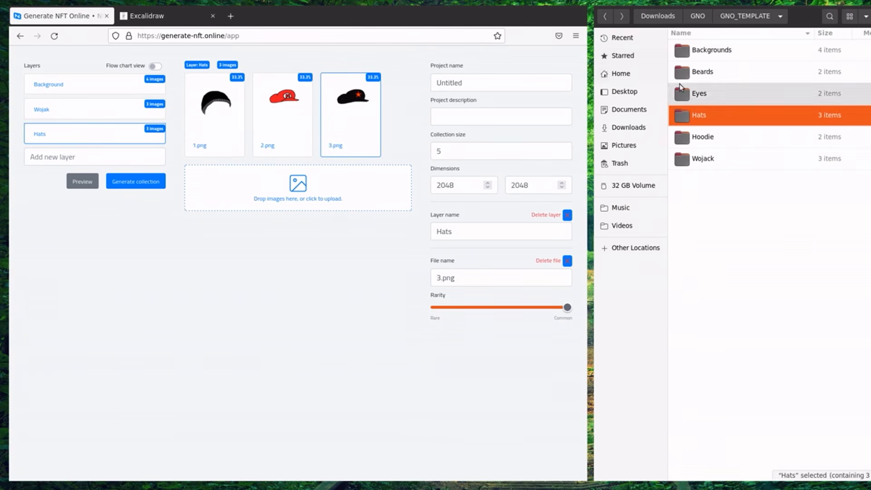
{"action": "double_click", "coordinate": [704, 95]}
{"action": "key", "text": "ctrl+a"}
{"action": "left_click", "coordinate": [39, 159]}
{"action": "type", "text": "Eyes"}
{"action": "key", "text": "Return"}
{"action": "left_click_drag", "start_coordinate": [771, 72], "coordinate": [332, 121]}
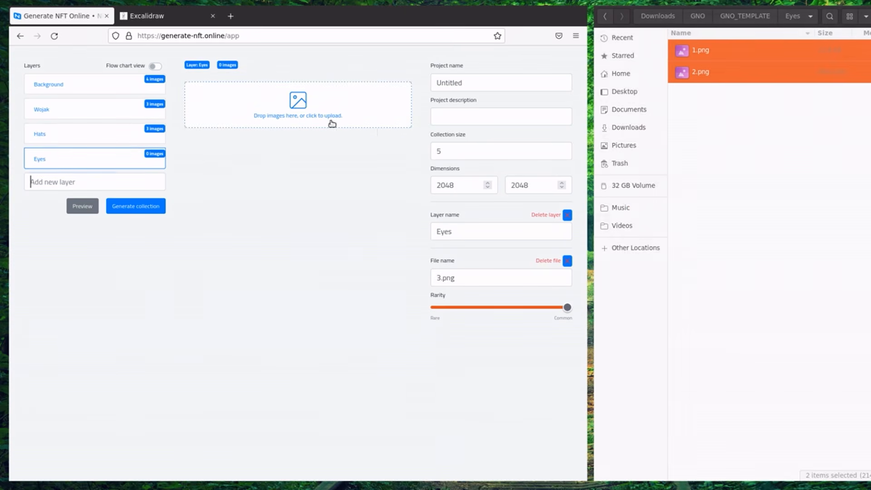
Add a Beards layer containing the two beard images.
{"action": "left_click", "coordinate": [608, 19]}
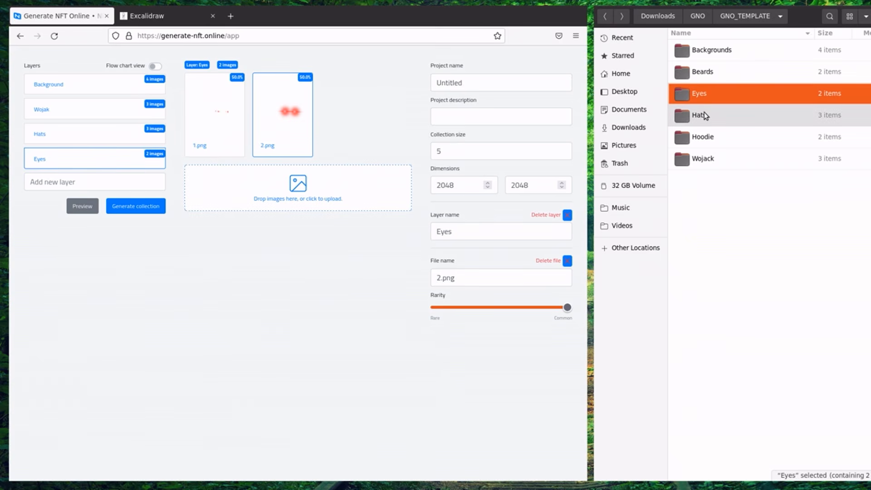
{"action": "double_click", "coordinate": [715, 84]}
{"action": "left_click", "coordinate": [97, 244]}
{"action": "left_click", "coordinate": [78, 185]}
{"action": "type", "text": "Beards"}
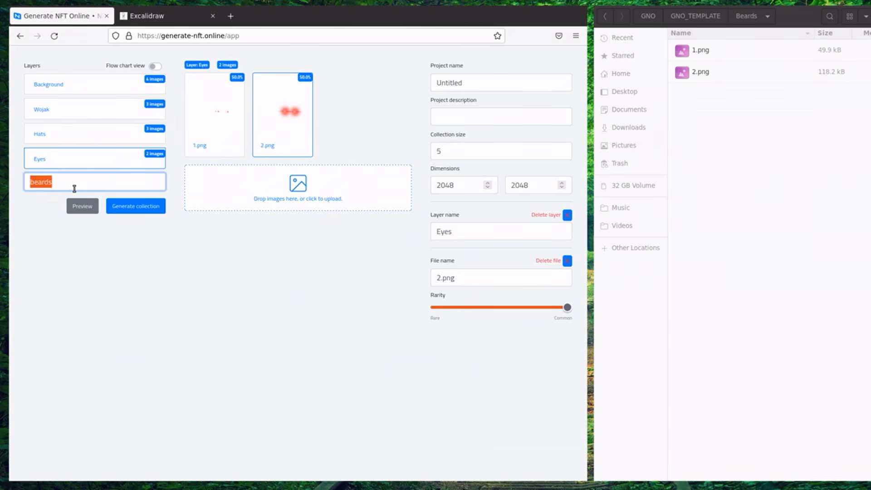
{"action": "key", "text": "Return"}
{"action": "left_click_drag", "start_coordinate": [775, 46], "coordinate": [242, 114]}
Add a hoodies layer and drag in the Hoodie folder images.
{"action": "left_click", "coordinate": [607, 17]}
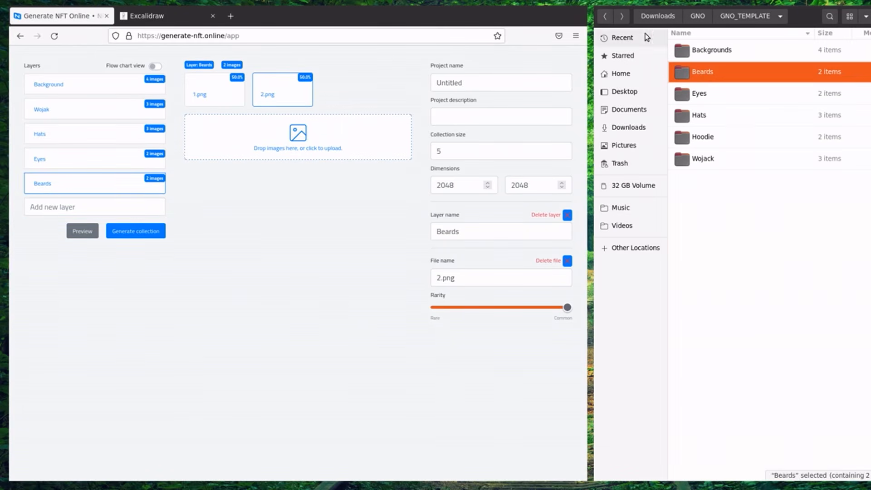
{"action": "double_click", "coordinate": [702, 137]}
{"action": "left_click", "coordinate": [61, 207]}
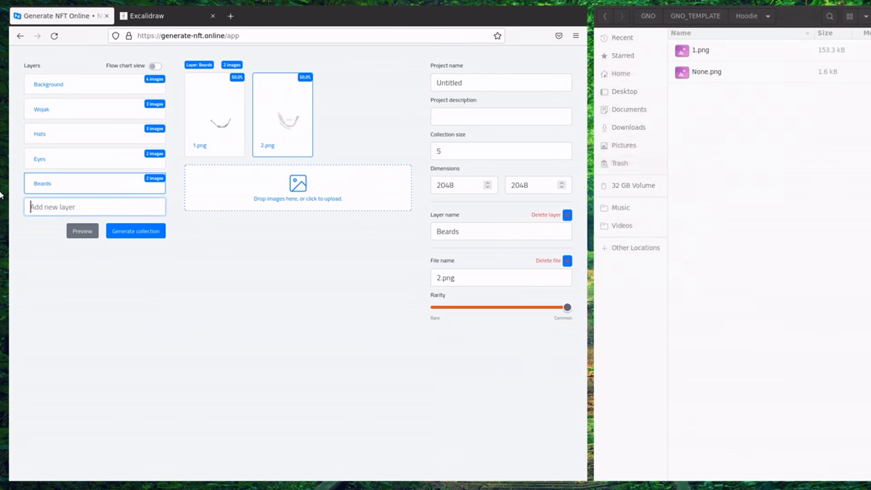
{"action": "type", "text": "hoodies"}
{"action": "key", "text": "Return"}
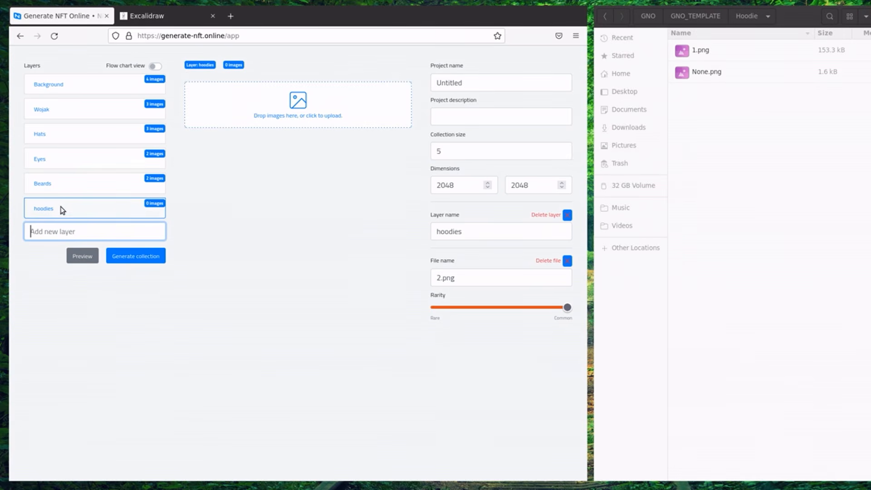
{"action": "left_click_drag", "start_coordinate": [698, 110], "coordinate": [256, 115]}
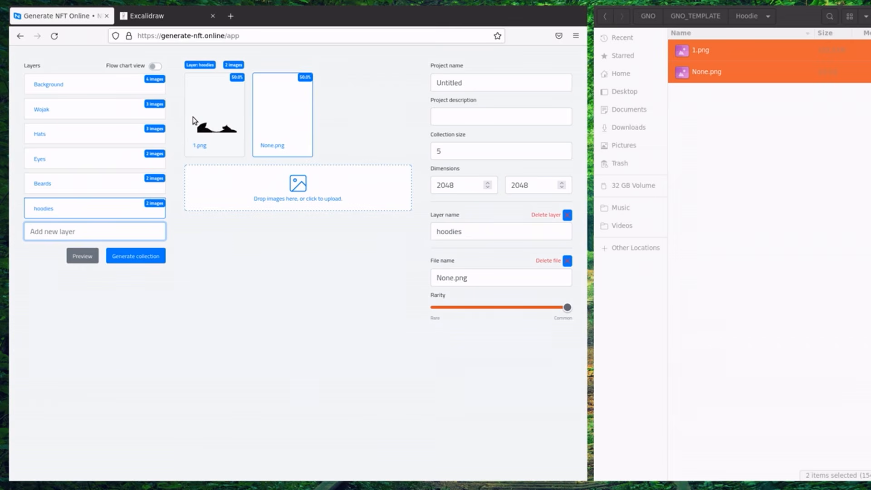
Inspect the blank None.png option in the hoodies layer.
{"action": "left_click", "coordinate": [275, 126]}
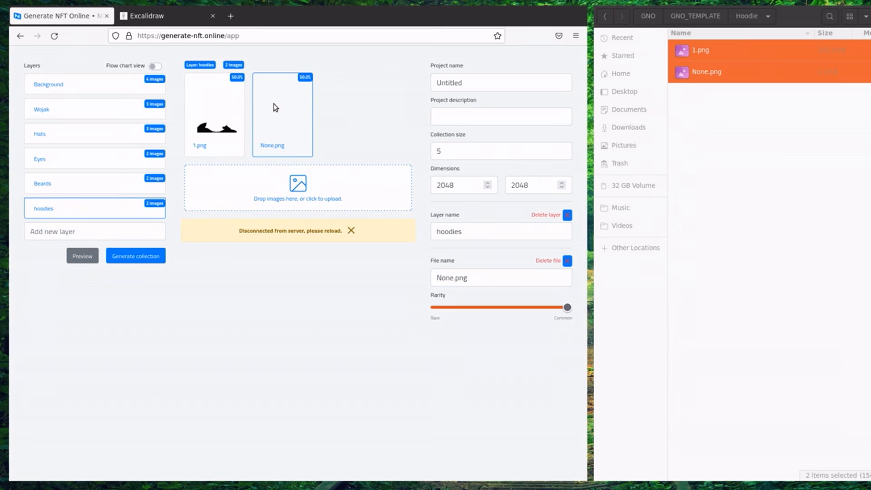
Review the Background, Wojak, Hats, Eyes, Beards and hoodies images, ending on Background.
{"action": "left_click", "coordinate": [107, 94]}
{"action": "left_click", "coordinate": [107, 108]}
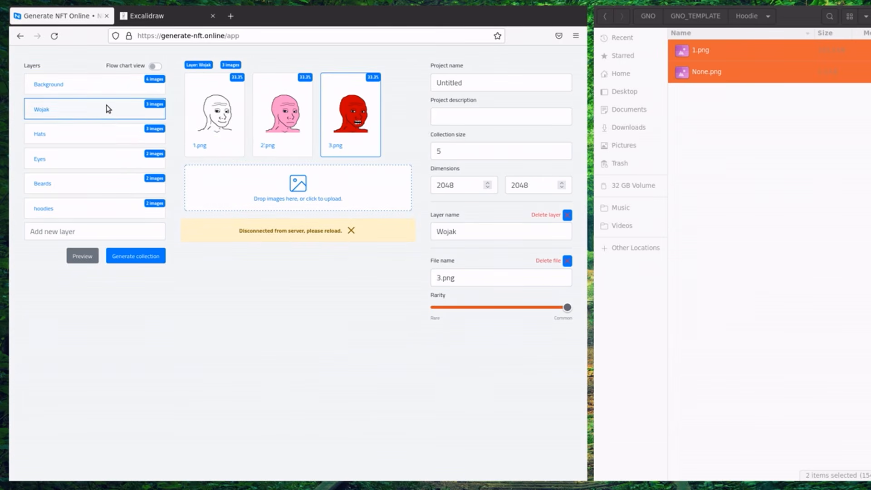
{"action": "left_click", "coordinate": [104, 135]}
{"action": "left_click", "coordinate": [103, 116]}
{"action": "left_click", "coordinate": [104, 90]}
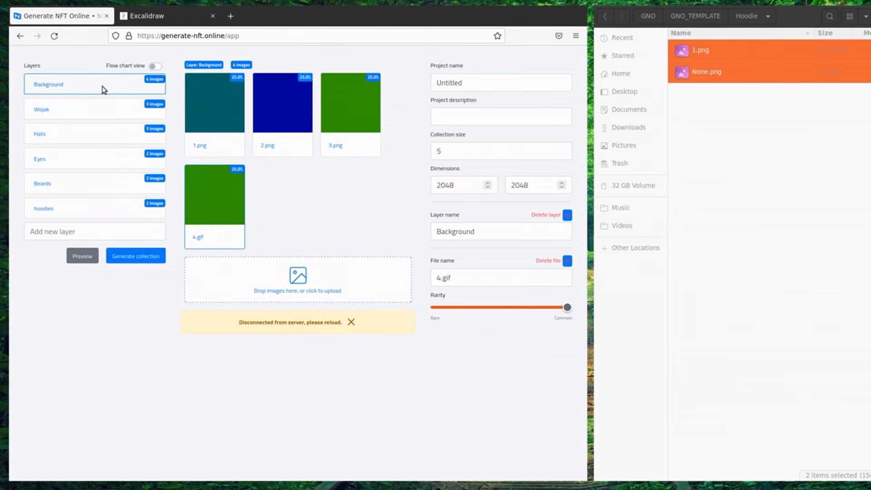
{"action": "left_click", "coordinate": [101, 106]}
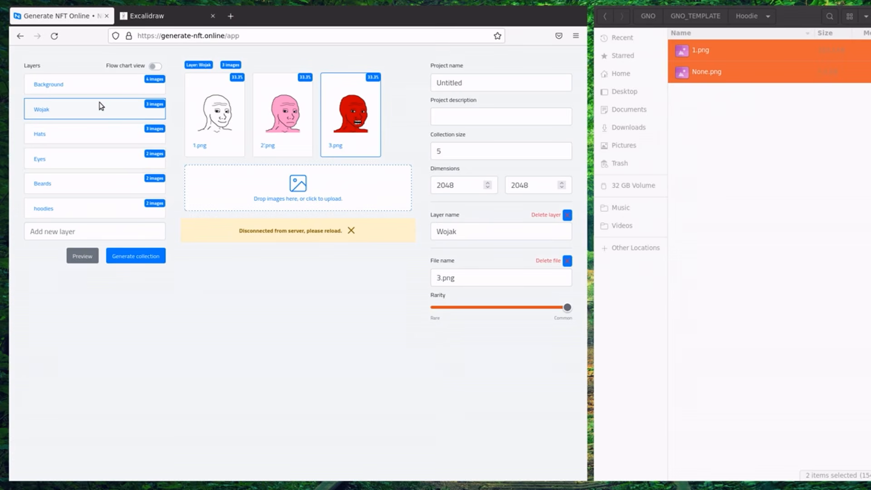
{"action": "left_click", "coordinate": [88, 129]}
{"action": "left_click", "coordinate": [81, 158]}
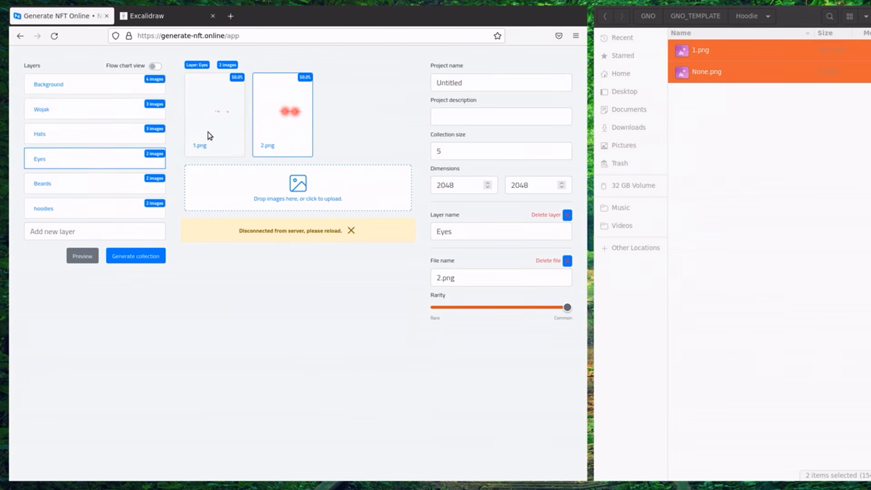
{"action": "left_click", "coordinate": [69, 185]}
{"action": "left_click", "coordinate": [67, 207]}
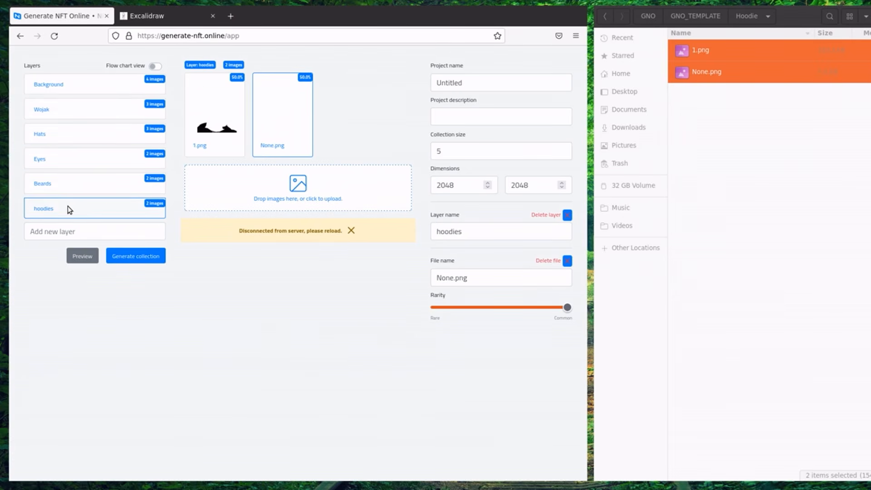
{"action": "left_click", "coordinate": [85, 90]}
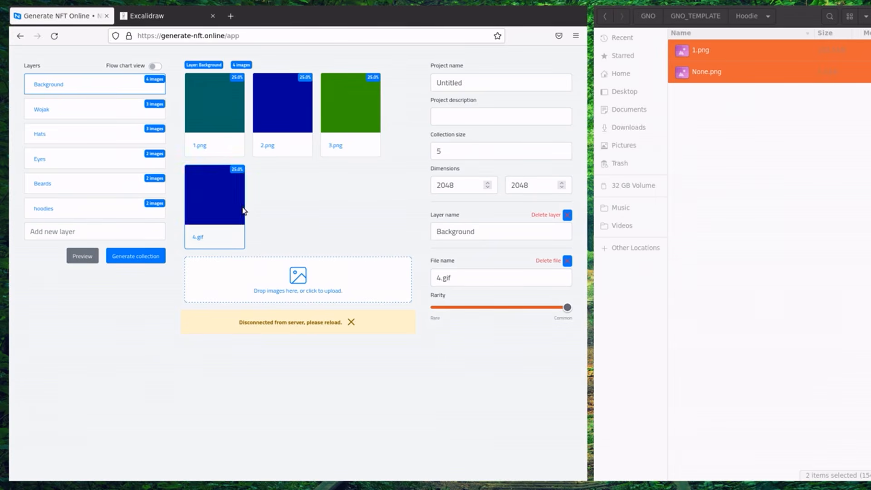
Make background 4.gif rarer (10.7%) and lower the pink 2'.png Wojak face's rarity.
{"action": "left_click_drag", "start_coordinate": [505, 309], "coordinate": [481, 313]}
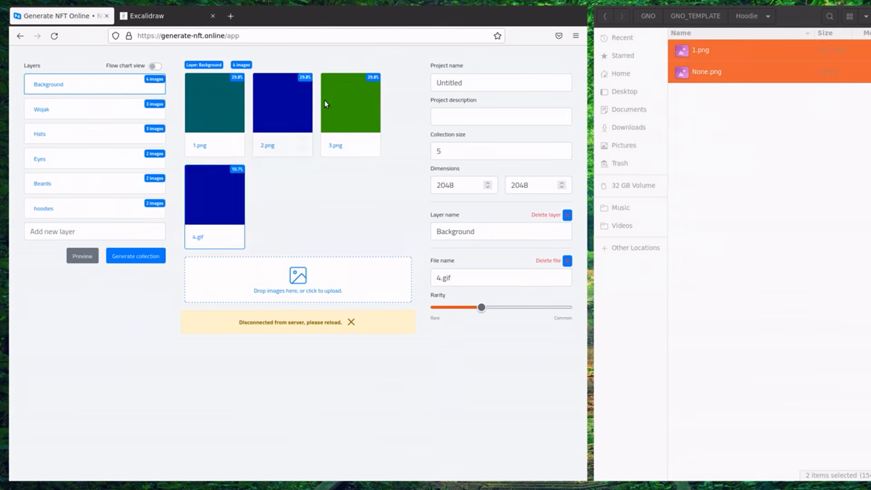
{"action": "left_click", "coordinate": [116, 115]}
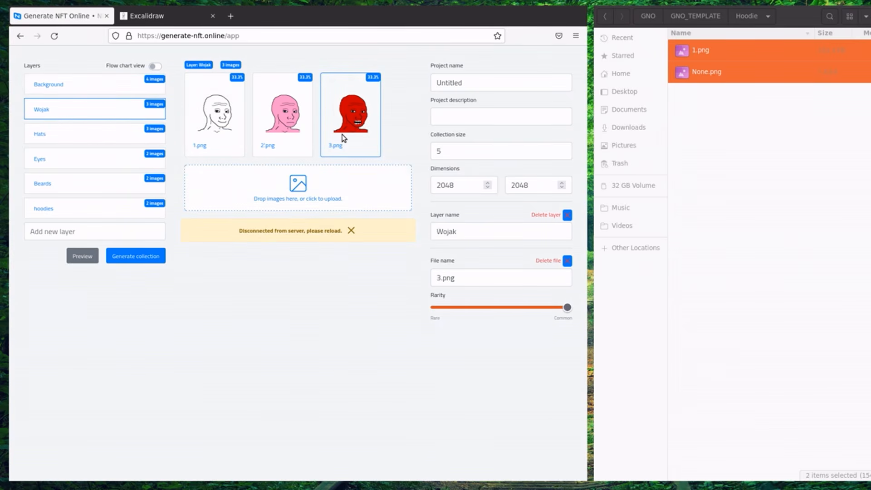
{"action": "left_click", "coordinate": [304, 128]}
{"action": "left_click_drag", "start_coordinate": [508, 310], "coordinate": [481, 310]}
{"action": "left_click", "coordinate": [341, 122]}
{"action": "left_click", "coordinate": [307, 140]}
{"action": "left_click", "coordinate": [471, 309]}
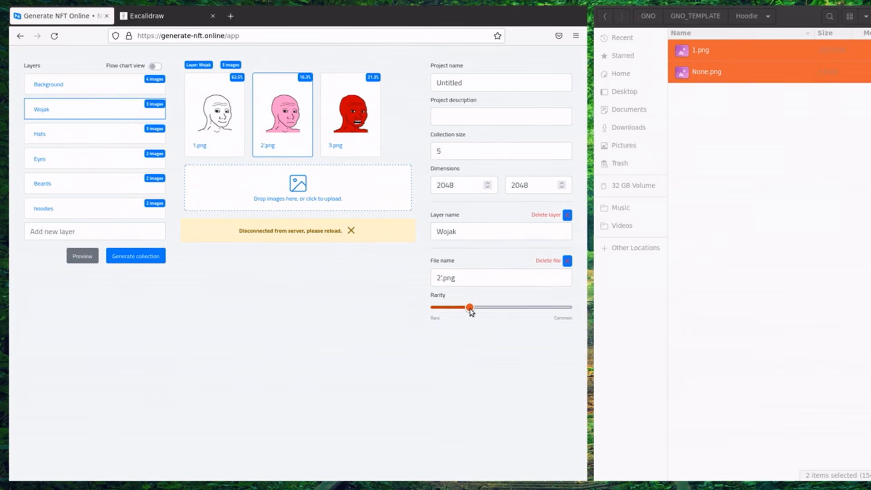
{"action": "left_click_drag", "start_coordinate": [470, 310], "coordinate": [467, 311]}
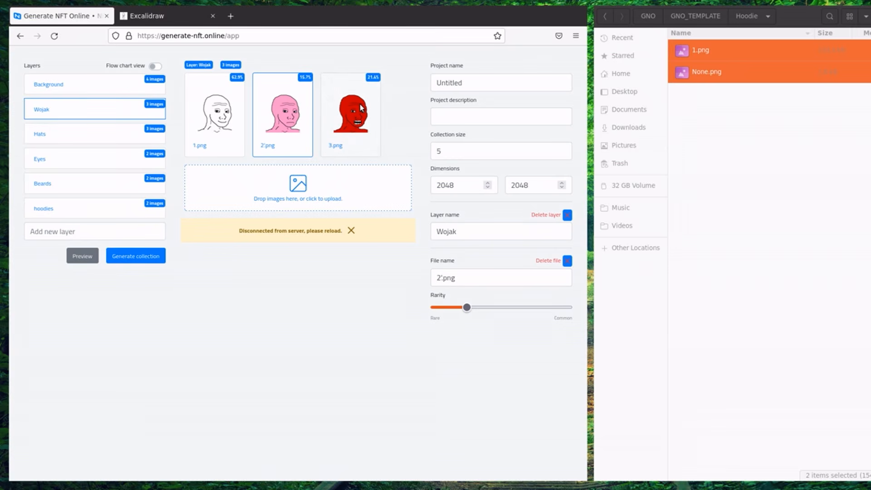
{"action": "left_click", "coordinate": [232, 115]}
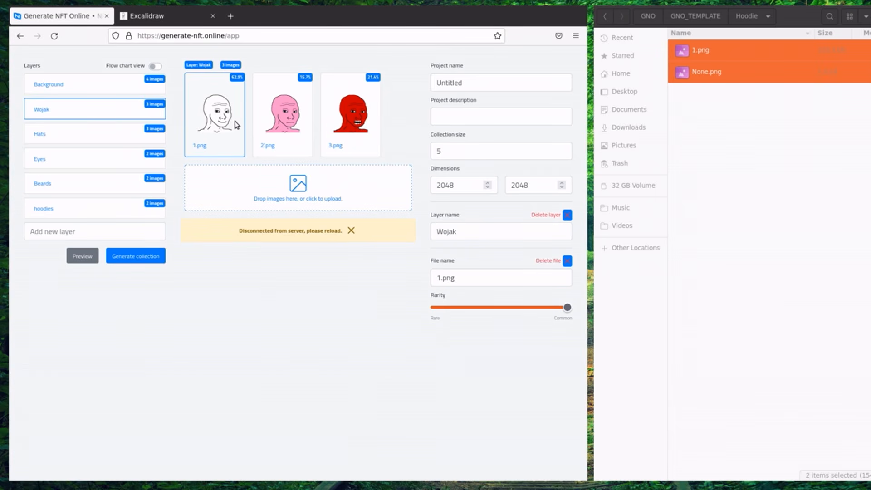
Make the red glowing eyes in the Eyes layer rarer, about 25%.
{"action": "left_click", "coordinate": [73, 143]}
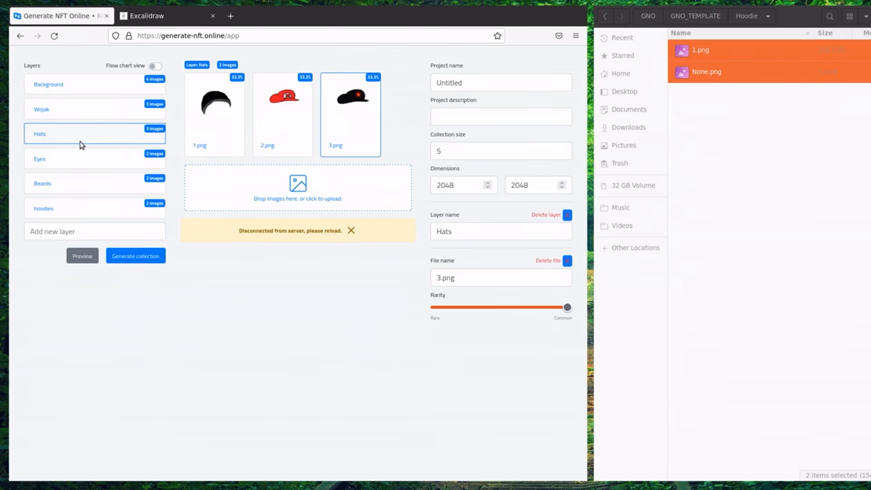
{"action": "left_click", "coordinate": [122, 162]}
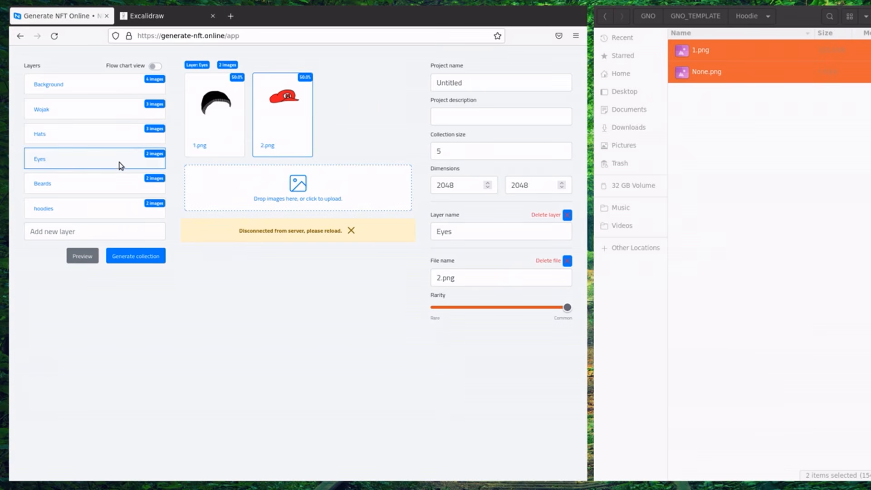
{"action": "left_click", "coordinate": [117, 182]}
{"action": "left_click", "coordinate": [102, 164]}
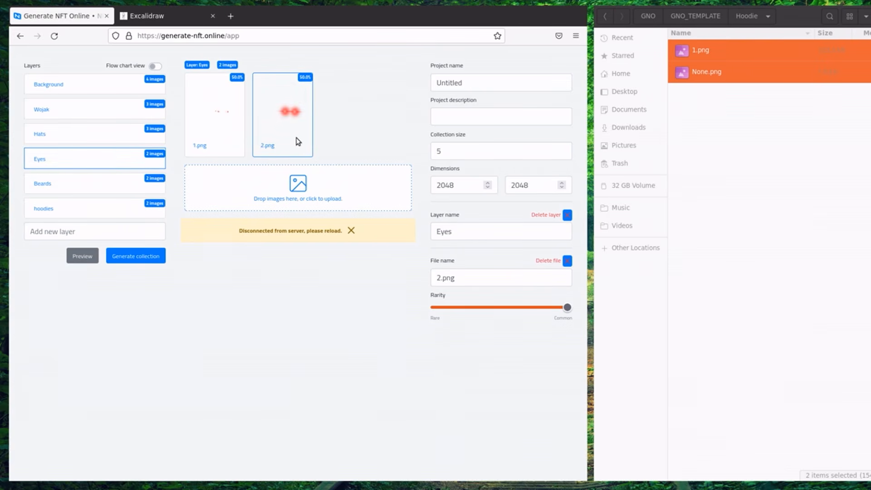
{"action": "left_click_drag", "start_coordinate": [563, 312], "coordinate": [482, 311]}
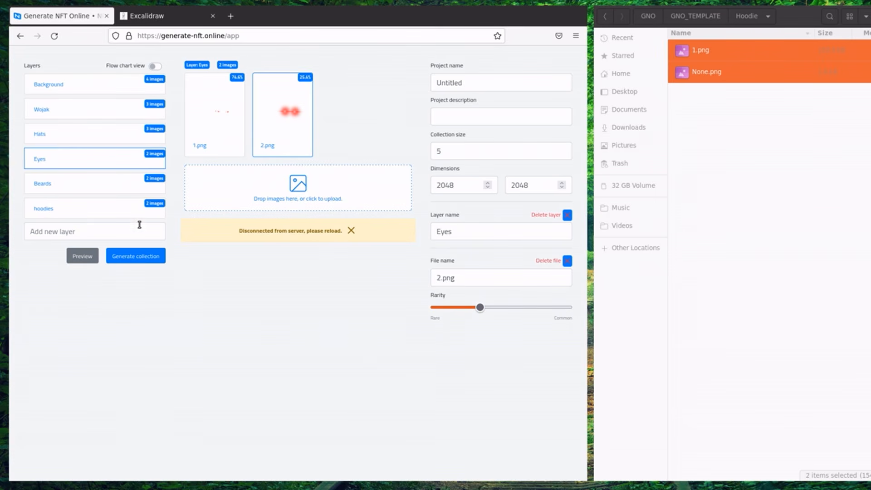
{"action": "left_click", "coordinate": [89, 185]}
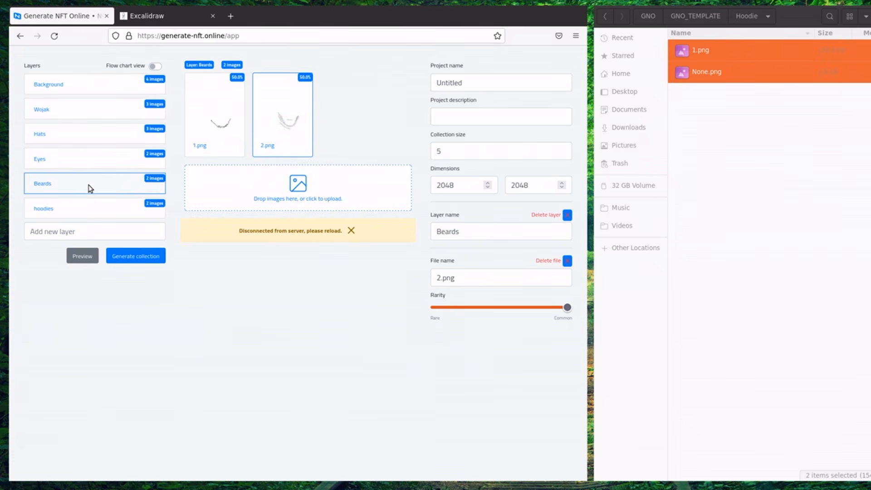
{"action": "left_click", "coordinate": [107, 208]}
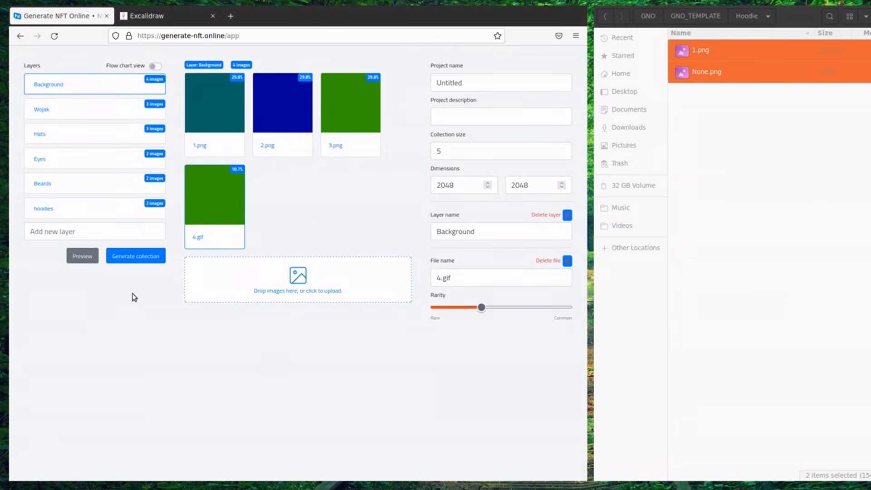
{"action": "left_click", "coordinate": [85, 260]}
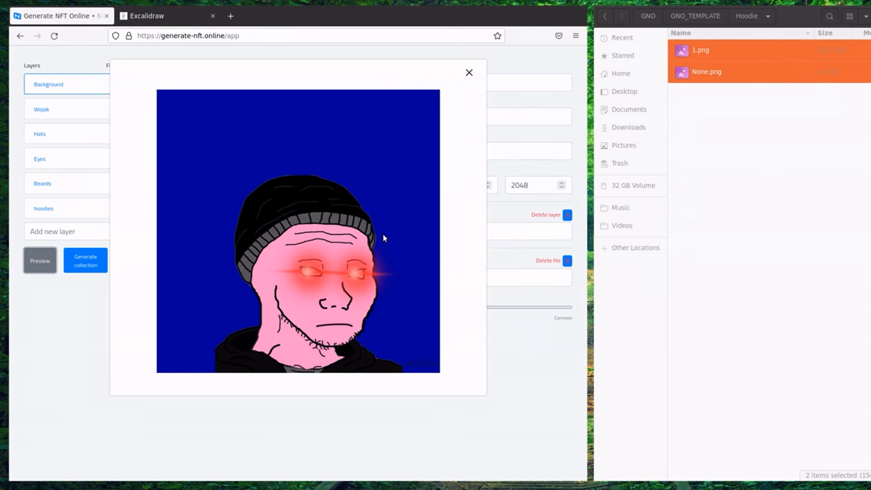
{"action": "left_click", "coordinate": [468, 77]}
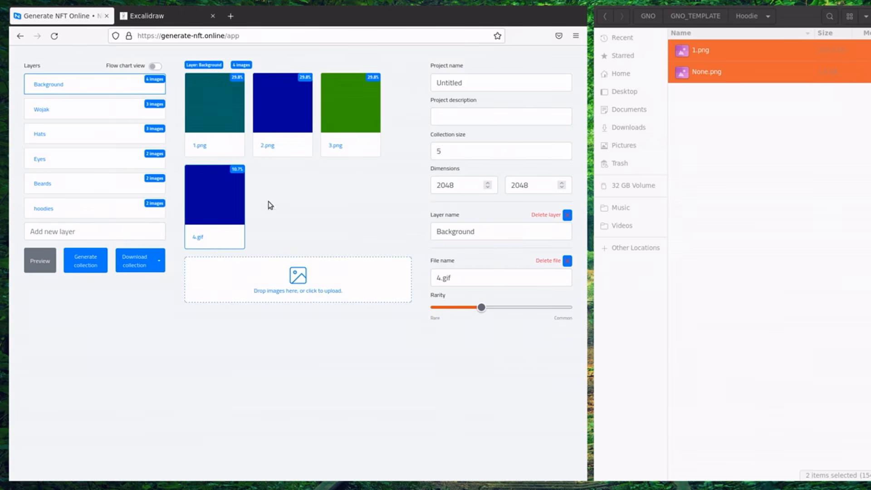
{"action": "left_click", "coordinate": [43, 268]}
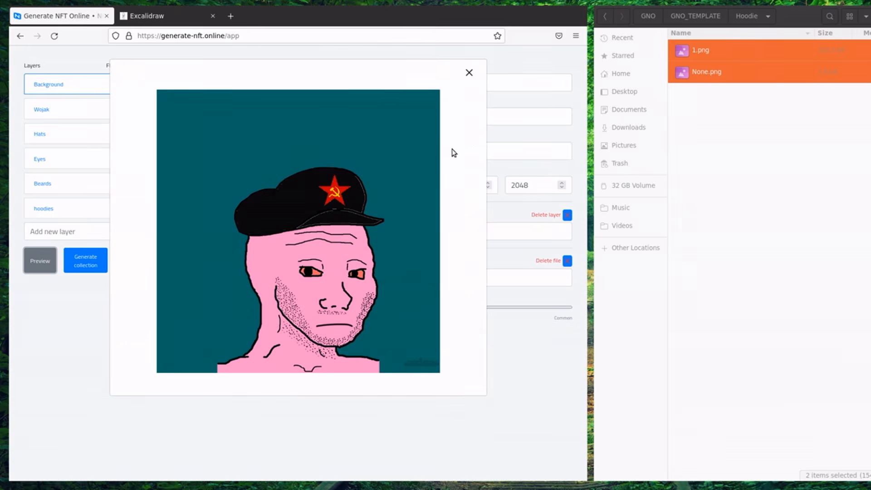
{"action": "left_click", "coordinate": [469, 73]}
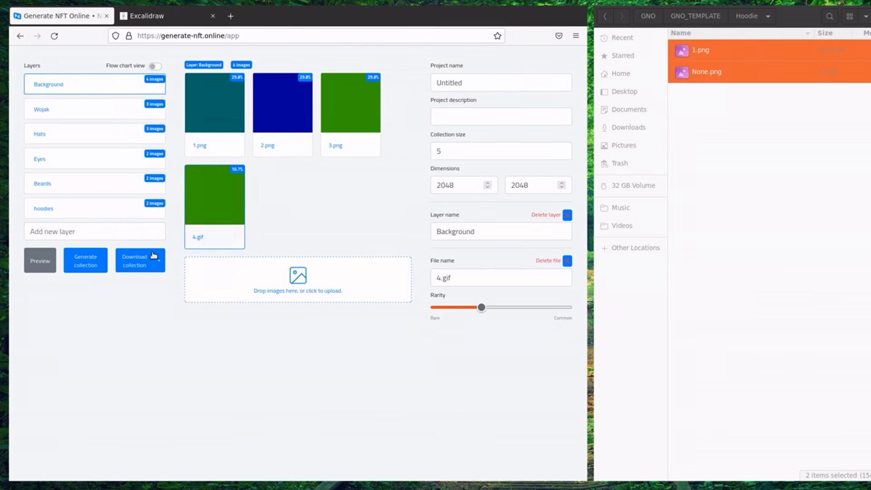
{"action": "left_click", "coordinate": [40, 261]}
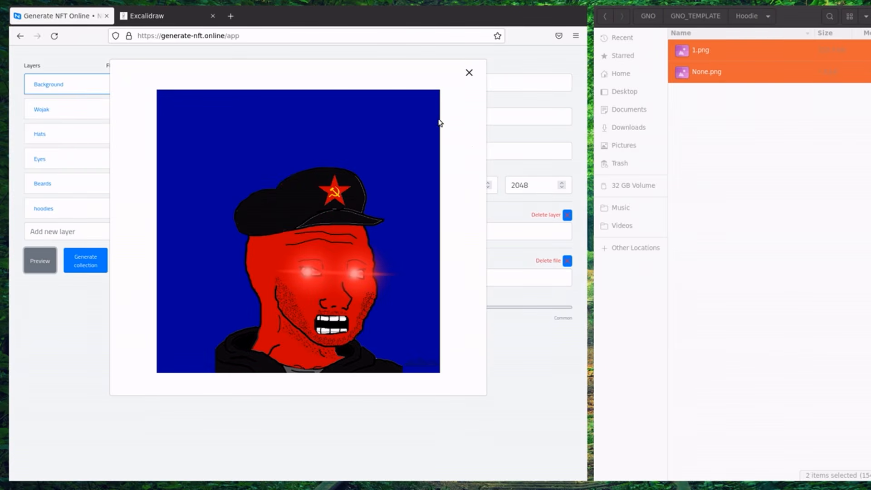
{"action": "left_click", "coordinate": [468, 73]}
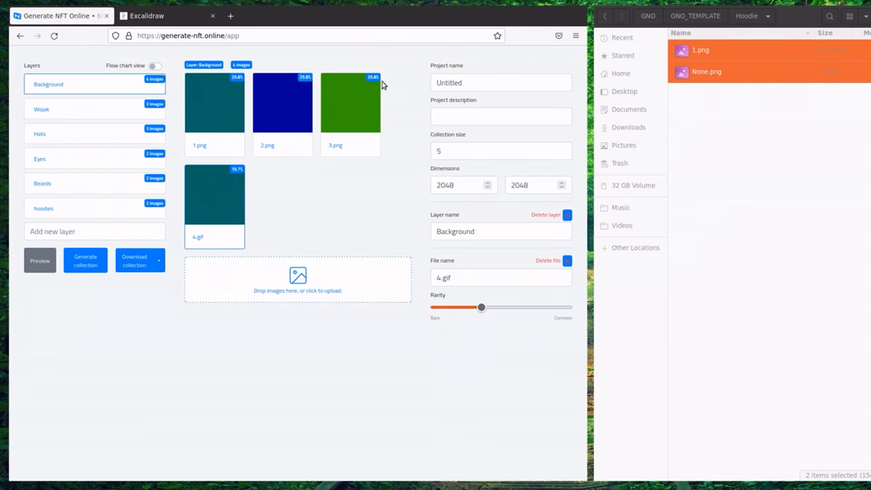
Rename the Untitled project to 'Wojak Collection' and change collection size from 5 to 10000.
{"action": "double_click", "coordinate": [471, 85]}
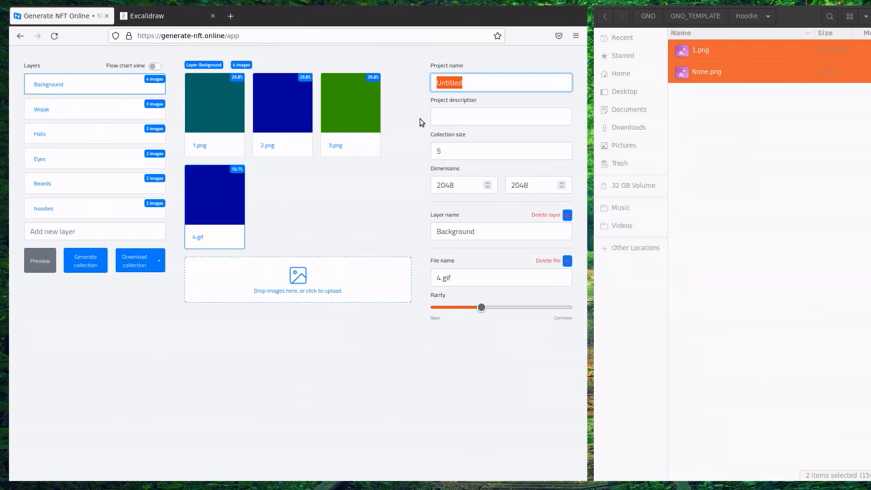
{"action": "type", "text": "Wojak"}
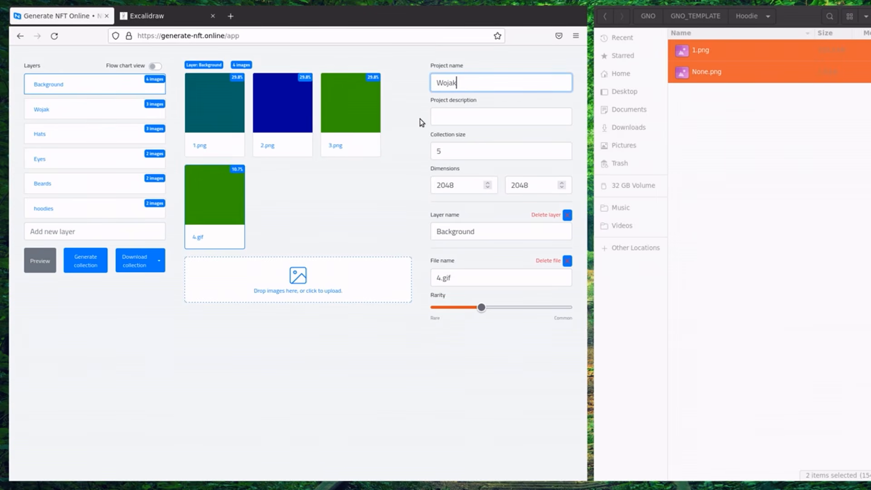
{"action": "type", "text": " Collection"}
{"action": "key", "text": "Tab"}
{"action": "left_click", "coordinate": [501, 152]}
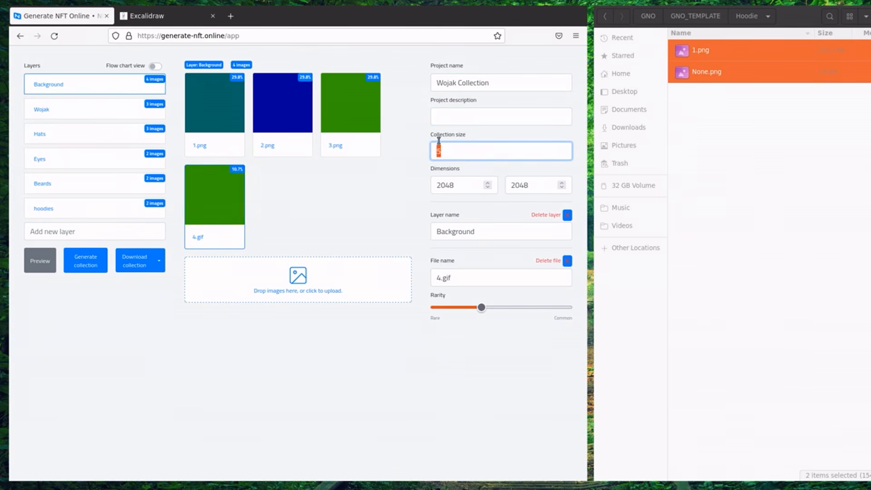
{"action": "left_click_drag", "start_coordinate": [506, 148], "coordinate": [356, 117]}
{"action": "type", "text": "10000"}
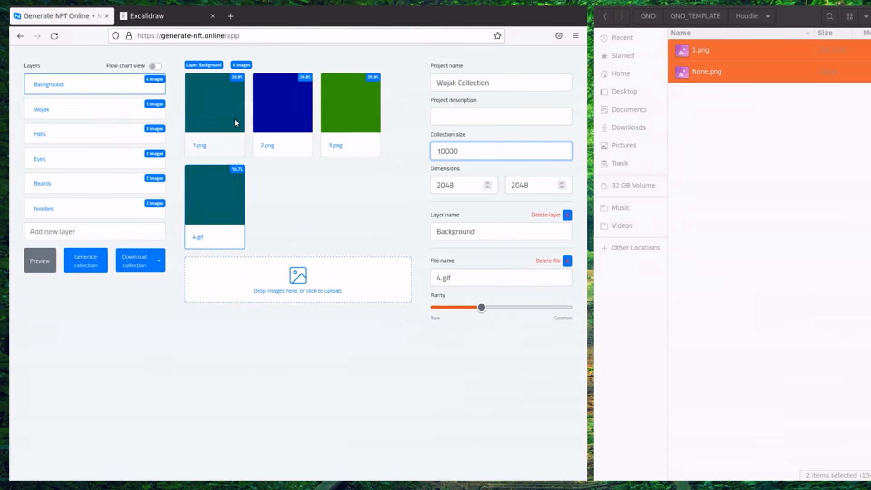
Switch to the flow chart view and fit the start-to-hoodies chain on the canvas.
{"action": "left_click", "coordinate": [154, 67]}
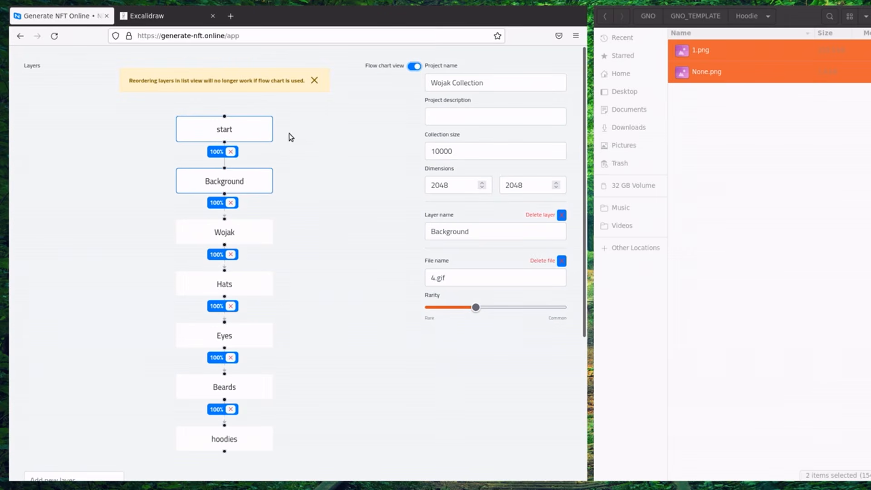
{"action": "scroll", "coordinate": [330, 151], "scroll_direction": "down", "scroll_amount": 1}
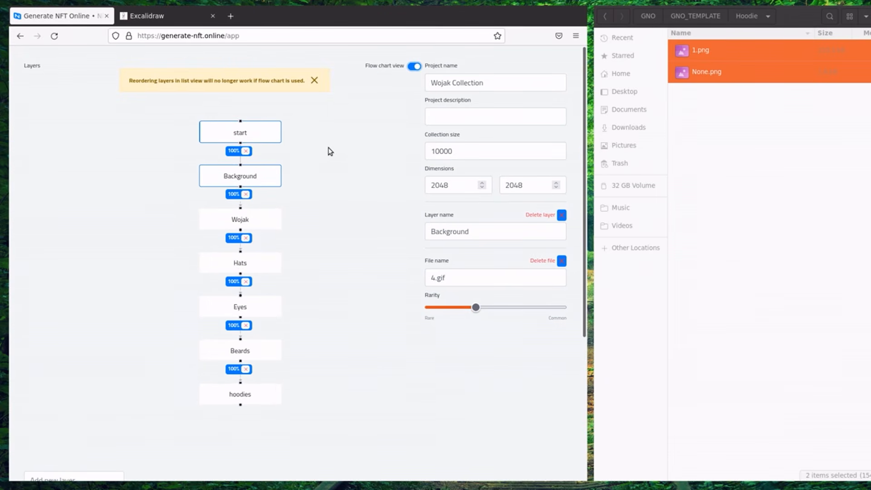
{"action": "scroll", "coordinate": [321, 153], "scroll_direction": "up", "scroll_amount": 1}
{"action": "scroll", "coordinate": [365, 200], "scroll_direction": "down", "scroll_amount": 2}
{"action": "left_click_drag", "start_coordinate": [366, 200], "coordinate": [528, 342]}
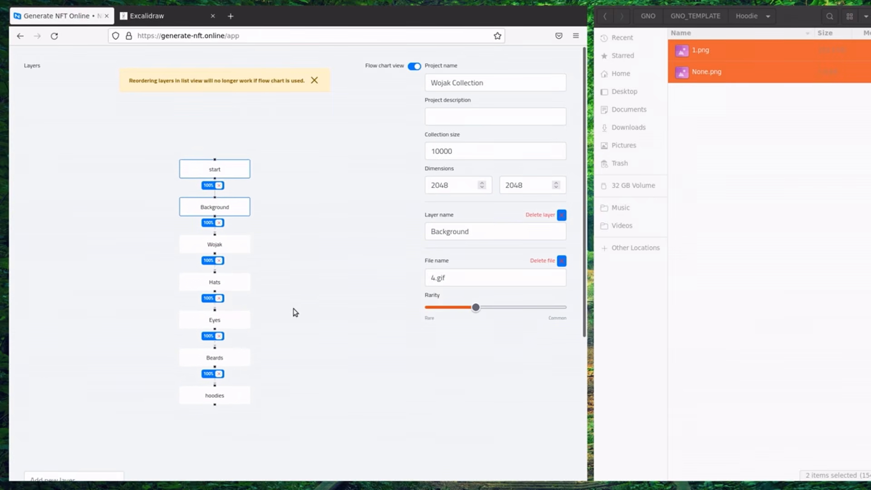
{"action": "left_click_drag", "start_coordinate": [282, 286], "coordinate": [303, 273]}
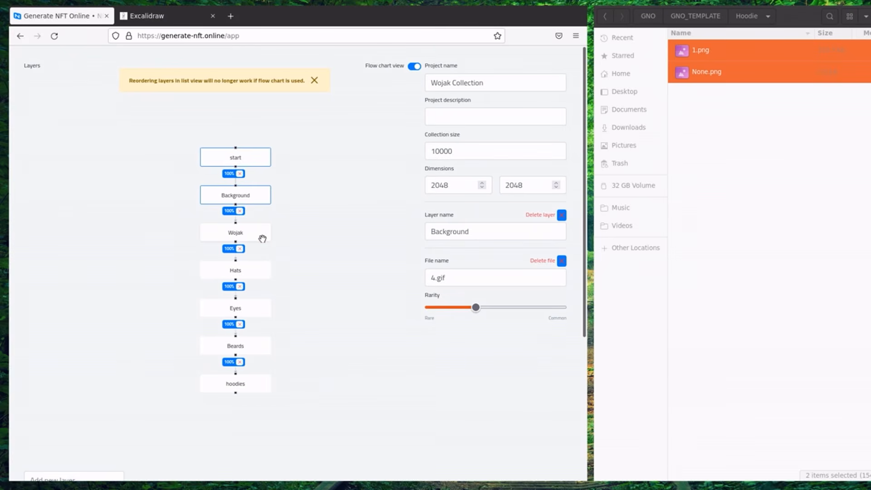
Add a Character2 layer on the right, unlink it from hoodies, and shift Wojak, Hats, Eyes left.
{"action": "left_click_drag", "start_coordinate": [258, 237], "coordinate": [175, 234]}
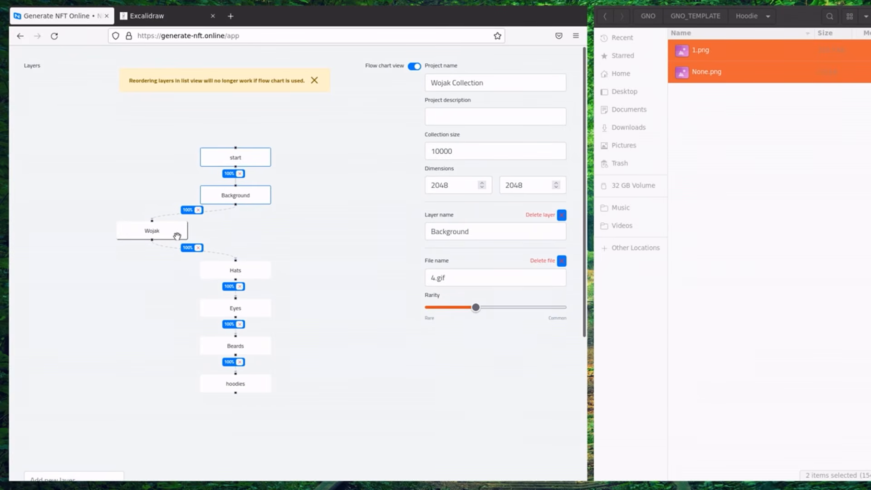
{"action": "left_click", "coordinate": [98, 474]}
{"action": "type", "text": "Character2"}
{"action": "key", "text": "Return"}
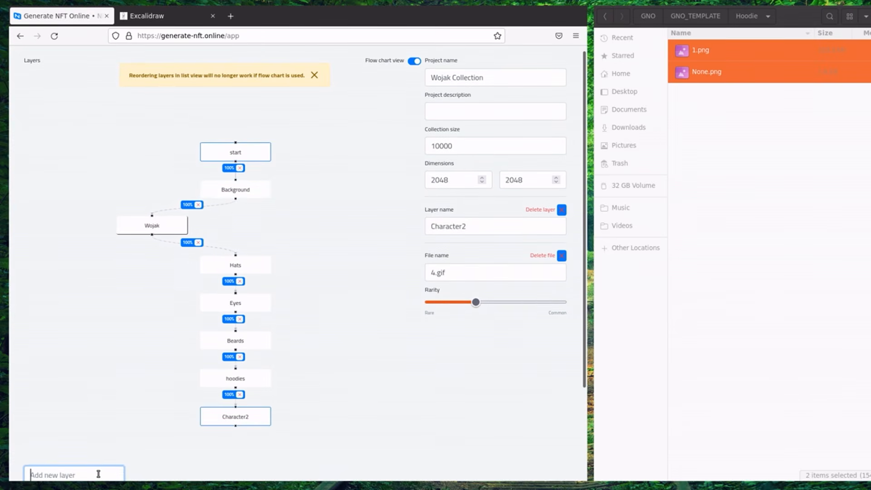
{"action": "left_click_drag", "start_coordinate": [236, 423], "coordinate": [289, 229]}
{"action": "left_click", "coordinate": [323, 394]}
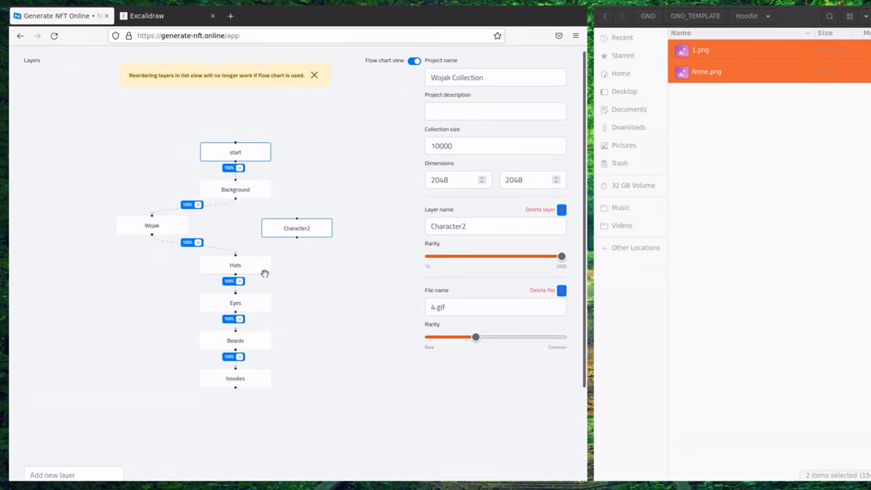
{"action": "left_click_drag", "start_coordinate": [261, 268], "coordinate": [174, 265]}
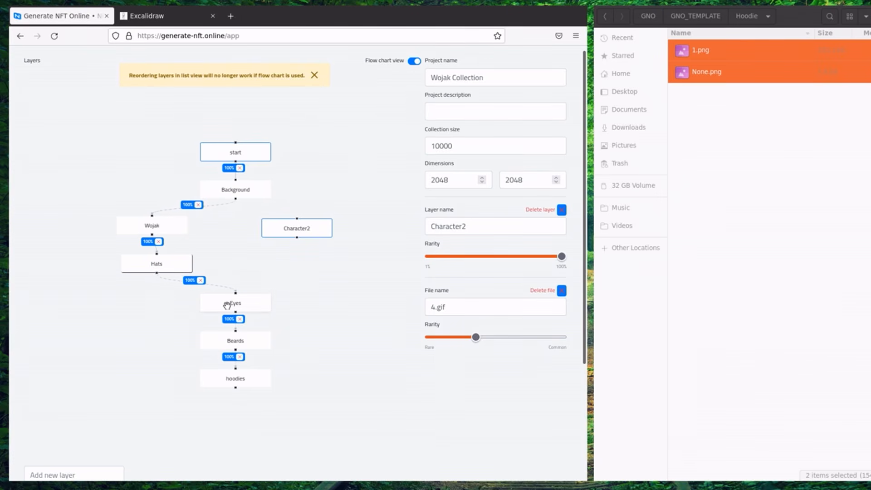
{"action": "left_click_drag", "start_coordinate": [232, 306], "coordinate": [155, 311]}
{"action": "left_click_drag", "start_coordinate": [163, 262], "coordinate": [157, 262]}
{"action": "left_click", "coordinate": [302, 271]}
Create Hats_Char2 and EyesChar2 layers and stack them below Character2.
{"action": "left_click", "coordinate": [57, 475]}
{"action": "type", "text": "Hats_Char2"}
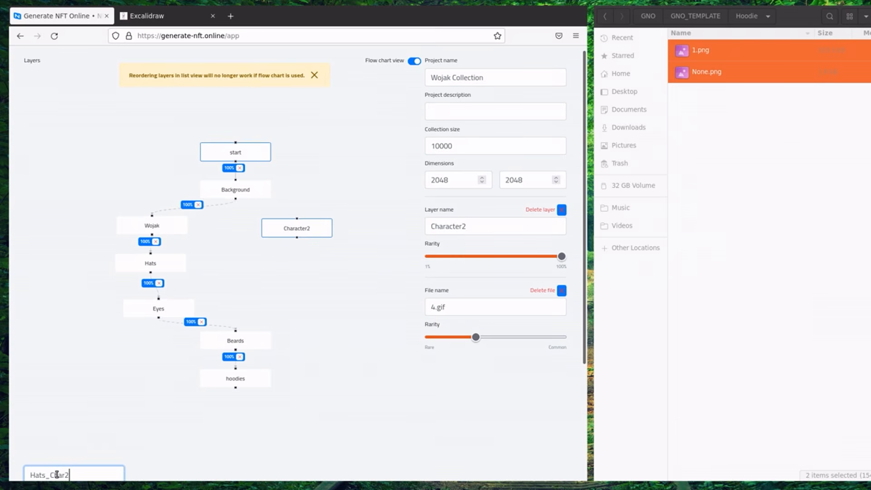
{"action": "key", "text": "Return"}
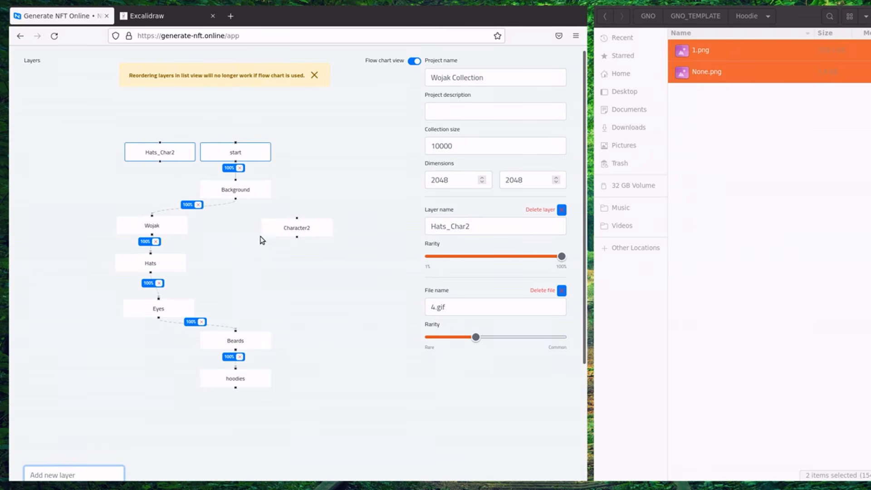
{"action": "left_click_drag", "start_coordinate": [160, 156], "coordinate": [297, 259]}
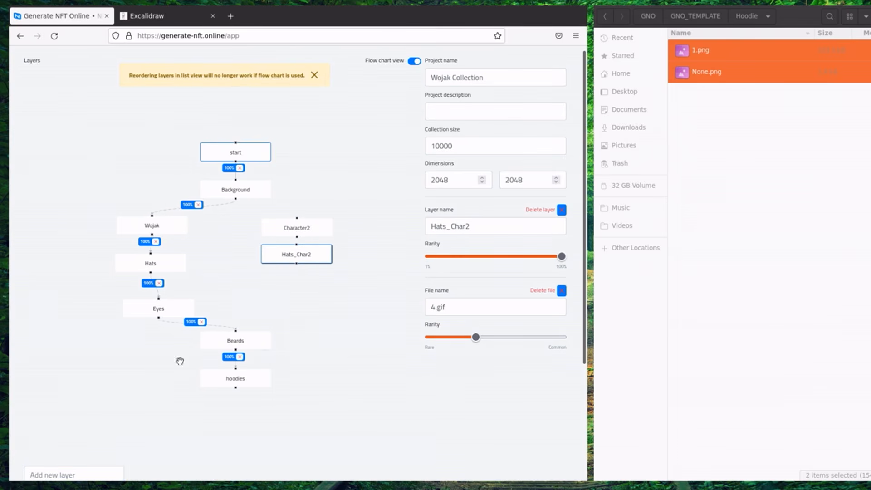
{"action": "left_click", "coordinate": [84, 473]}
{"action": "type", "text": "EyesChar2"}
{"action": "key", "text": "Return"}
{"action": "left_click_drag", "start_coordinate": [190, 150], "coordinate": [326, 279]}
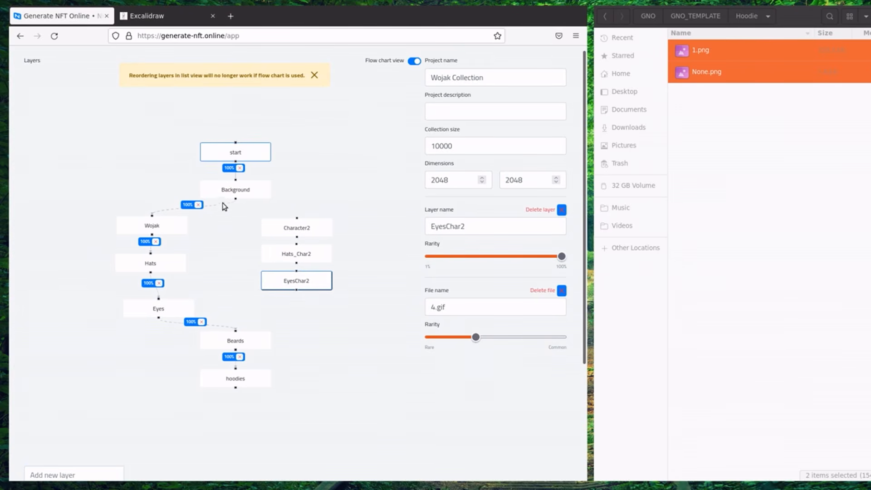
Link Background → Character2 → Hats_Char2 → EyesChar2 → Beards in the flow chart.
{"action": "scroll", "coordinate": [251, 213], "scroll_direction": "up", "scroll_amount": 3}
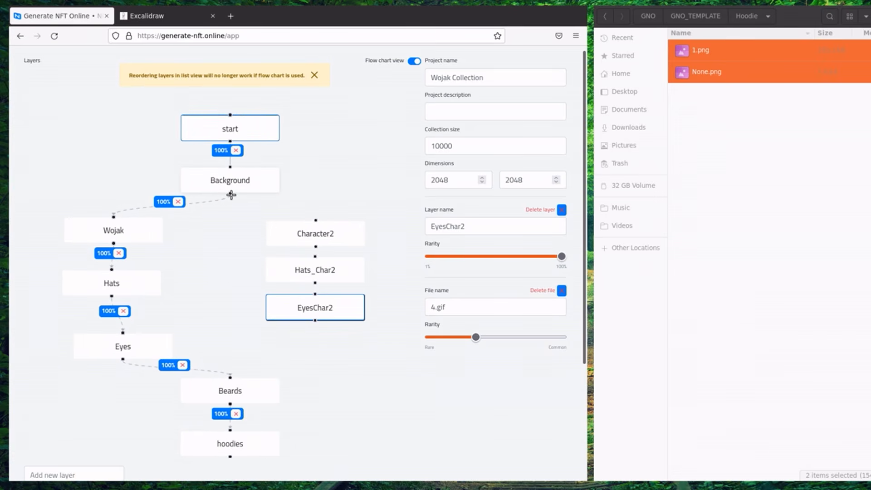
{"action": "left_click_drag", "start_coordinate": [230, 194], "coordinate": [315, 220]}
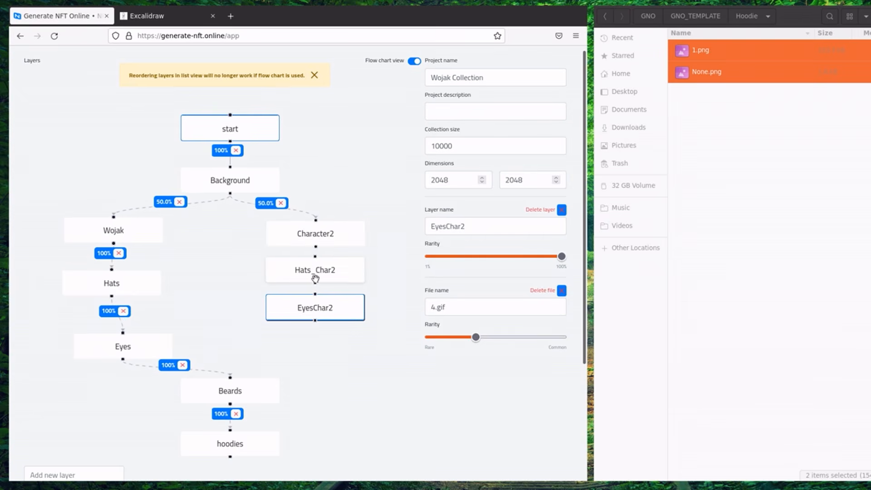
{"action": "scroll", "coordinate": [315, 249], "scroll_direction": "up", "scroll_amount": 2}
{"action": "left_click_drag", "start_coordinate": [316, 246], "coordinate": [315, 260]}
{"action": "left_click_drag", "start_coordinate": [315, 297], "coordinate": [315, 313]}
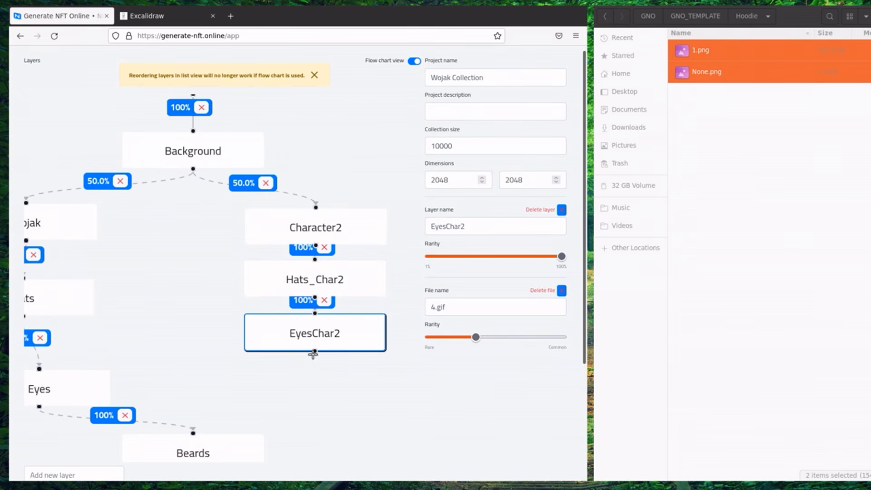
{"action": "scroll", "coordinate": [300, 379], "scroll_direction": "down", "scroll_amount": 3}
{"action": "scroll", "coordinate": [301, 388], "scroll_direction": "down", "scroll_amount": 3}
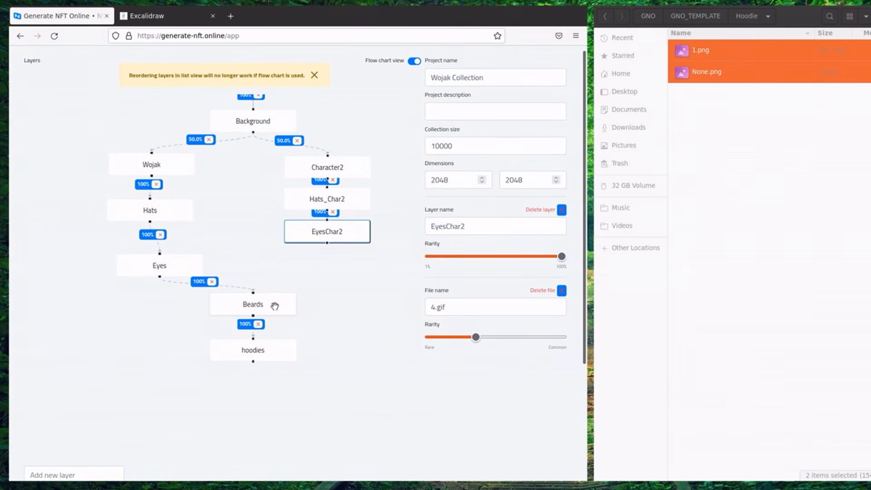
{"action": "left_click_drag", "start_coordinate": [335, 285], "coordinate": [332, 321]}
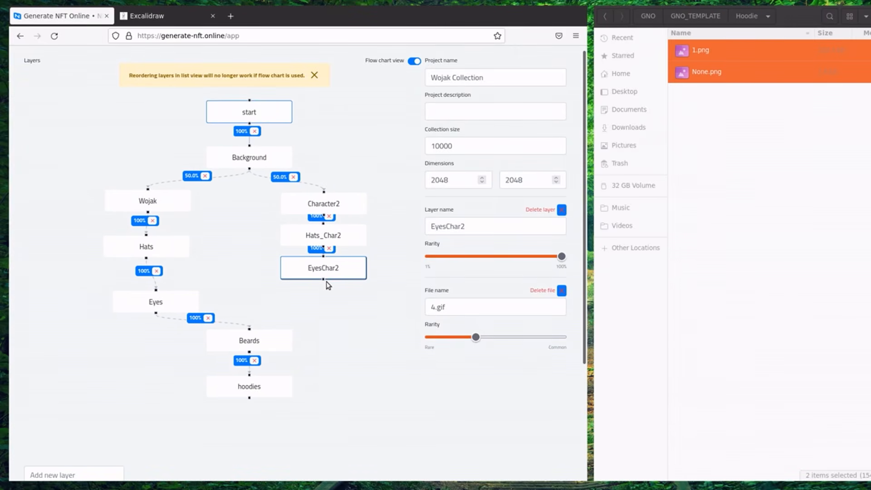
{"action": "left_click_drag", "start_coordinate": [323, 280], "coordinate": [250, 327]}
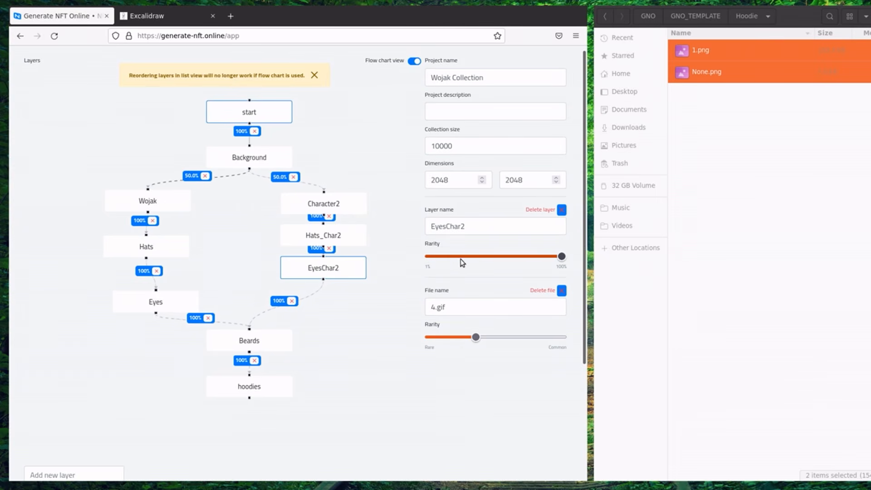
Lower Wojak's rarity to 31% so Character2 gets 69%, then show the hoodies layer's images.
{"action": "left_click", "coordinate": [220, 159]}
{"action": "left_click", "coordinate": [178, 201]}
{"action": "left_click_drag", "start_coordinate": [506, 257], "coordinate": [489, 256]}
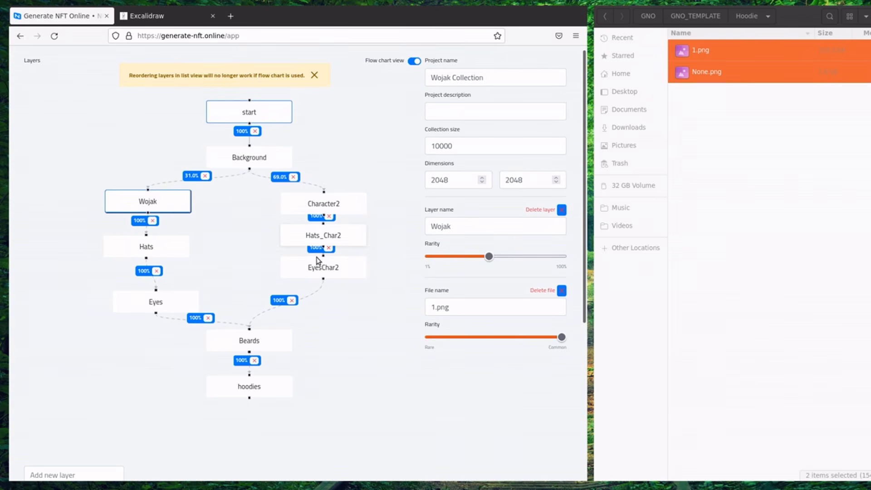
{"action": "left_click", "coordinate": [274, 389]}
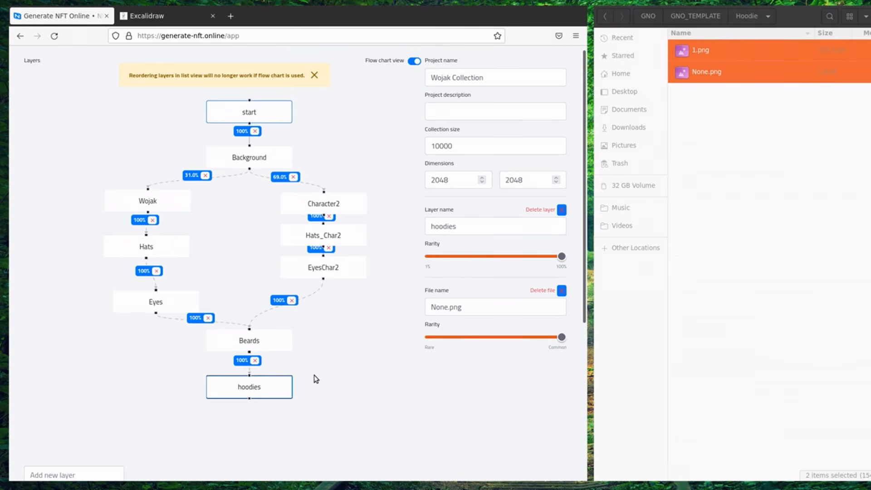
{"action": "left_click_drag", "start_coordinate": [585, 108], "coordinate": [219, 375]}
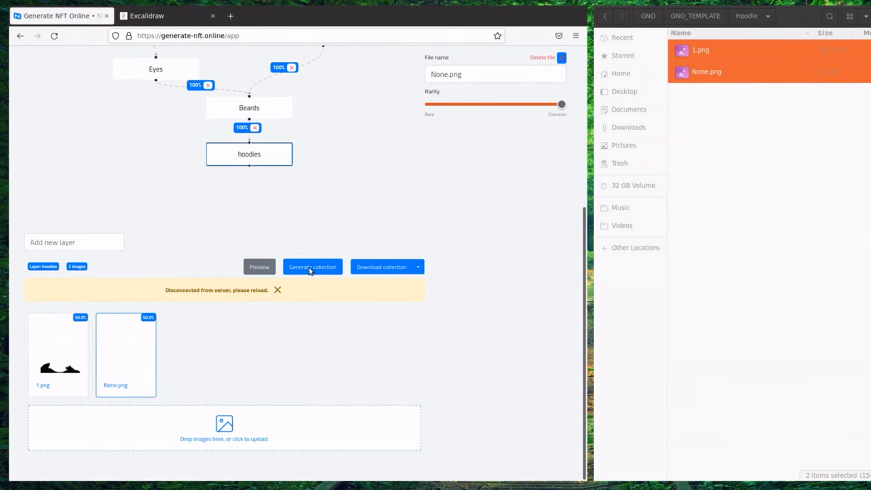
Delete None.png so 1.png is the hoodies layer's only image, and nudge the node left.
{"action": "left_click", "coordinate": [592, 270]}
{"action": "left_click_drag", "start_coordinate": [586, 269], "coordinate": [590, 211]}
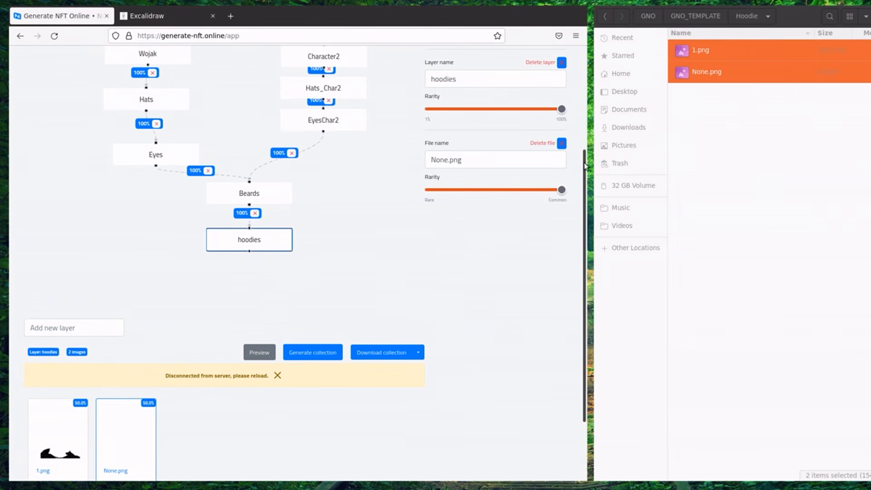
{"action": "left_click", "coordinate": [563, 143]}
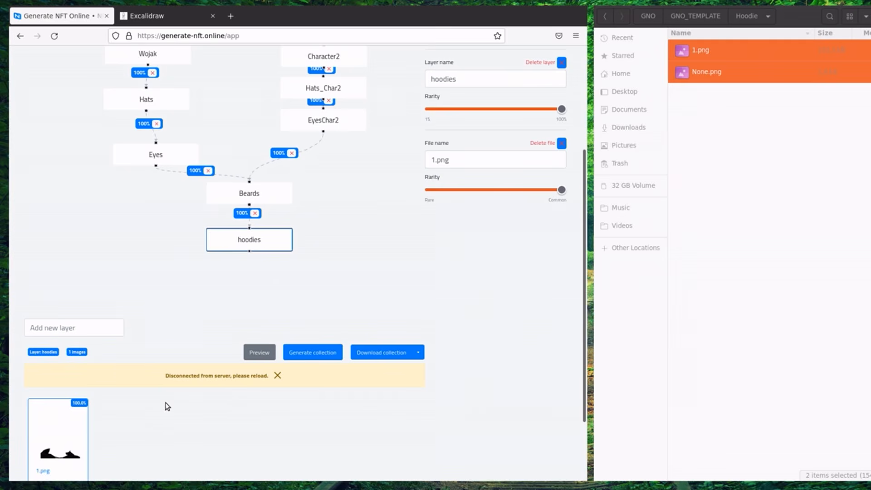
{"action": "left_click", "coordinate": [617, 303]}
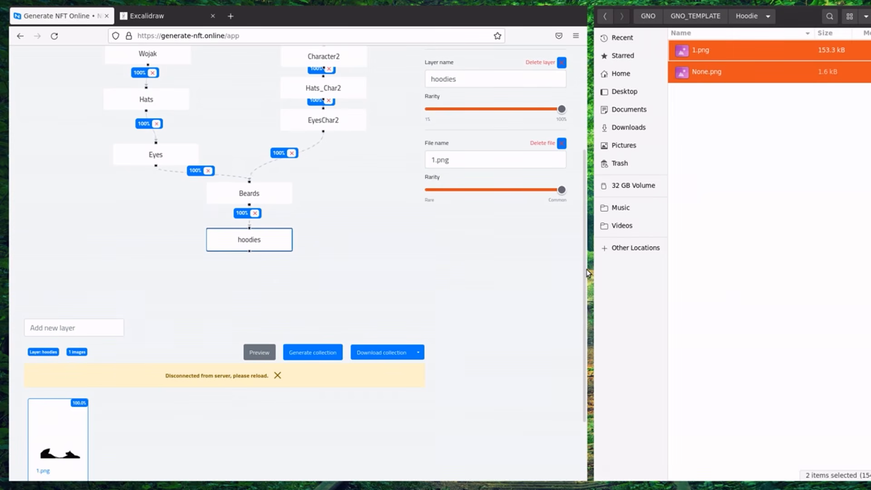
{"action": "left_click_drag", "start_coordinate": [251, 241], "coordinate": [198, 243]}
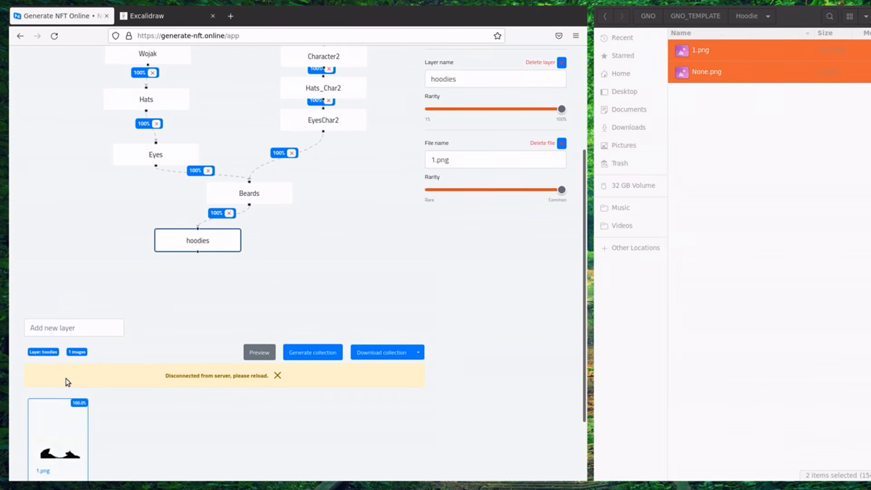
Rename the hoodies layer to Hoodie.
{"action": "double_click", "coordinate": [510, 78]}
{"action": "type", "text": "Hoodie"}
{"action": "left_click", "coordinate": [155, 313]}
Add an empty No hoodie layer beside Hoodie and connect Beards to it for a 50/50 split.
{"action": "left_click", "coordinate": [87, 331]}
{"action": "type", "text": "No"}
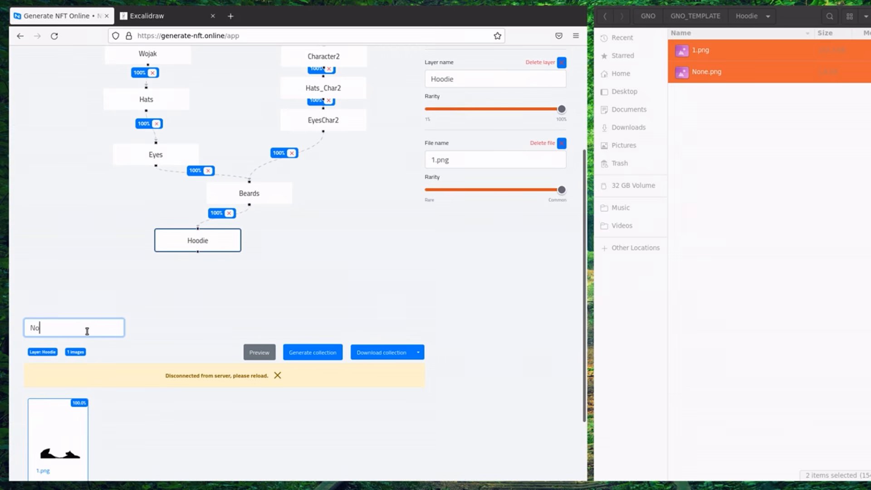
{"action": "key", "text": "Return"}
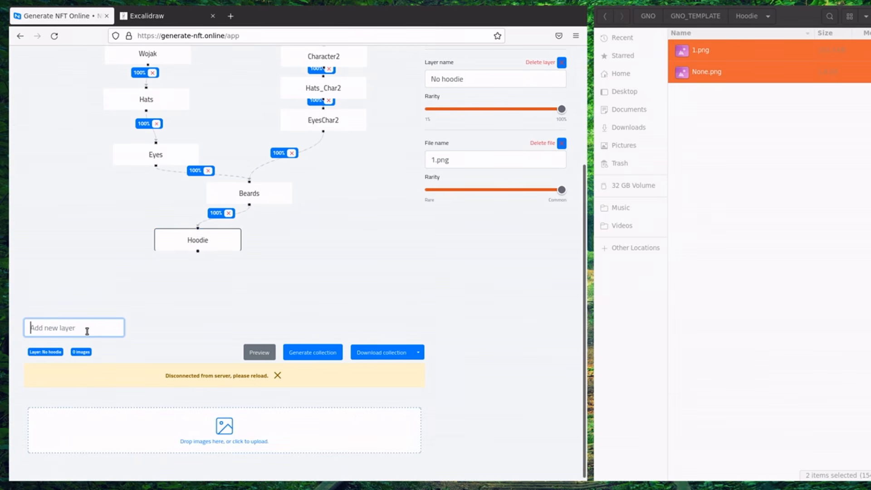
{"action": "left_click_drag", "start_coordinate": [181, 58], "coordinate": [343, 317]}
{"action": "left_click_drag", "start_coordinate": [343, 285], "coordinate": [319, 196]}
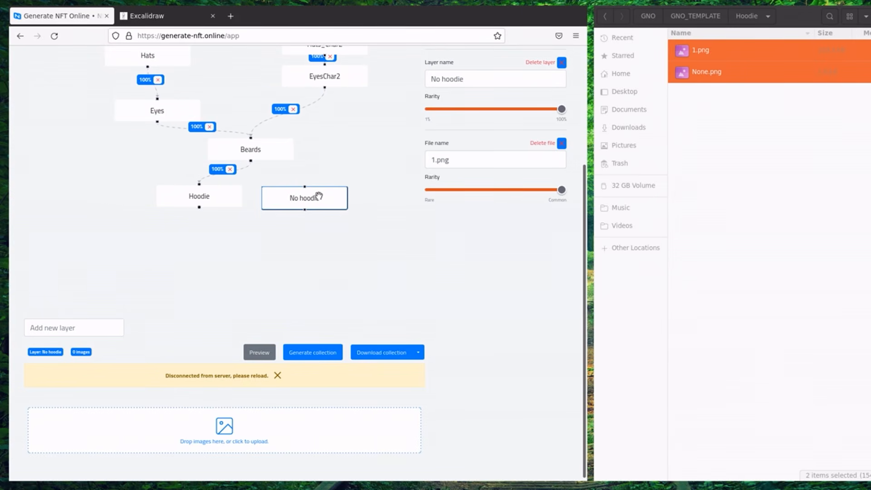
{"action": "left_click_drag", "start_coordinate": [249, 162], "coordinate": [304, 187]}
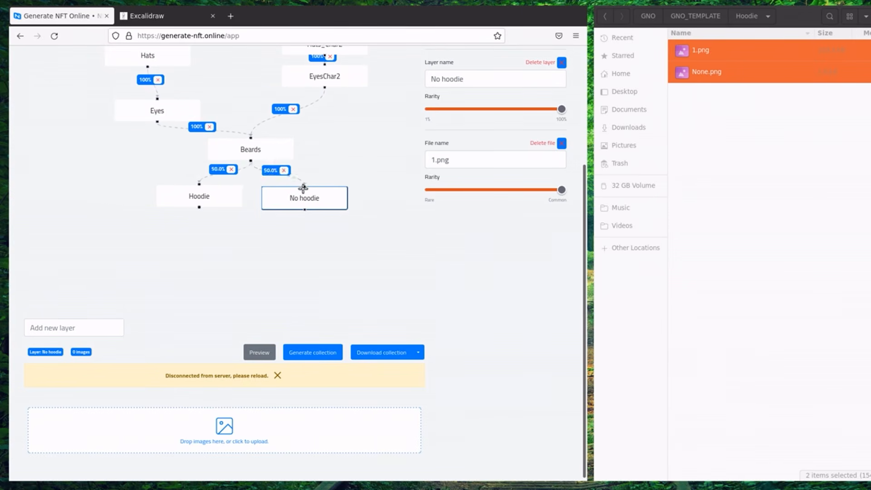
{"action": "left_click", "coordinate": [316, 200]}
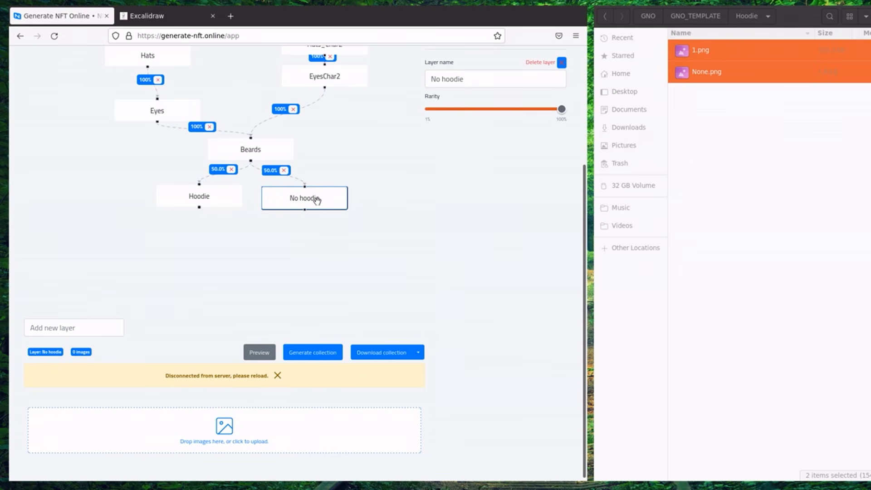
{"action": "left_click", "coordinate": [222, 199]}
{"action": "left_click", "coordinate": [344, 191]}
Delete the Character2, Hats_Char2 and EyesChar2 layers so Background feeds only Wojak.
{"action": "left_click_drag", "start_coordinate": [585, 236], "coordinate": [588, 91]}
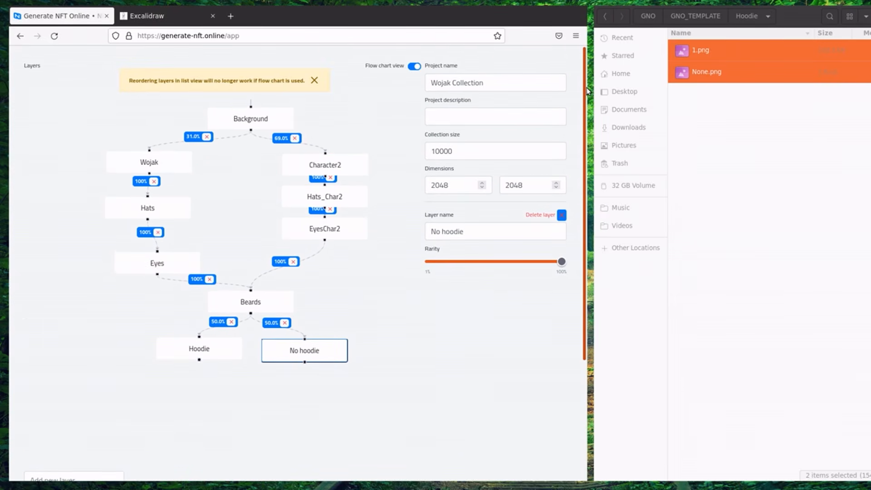
{"action": "left_click", "coordinate": [315, 158]}
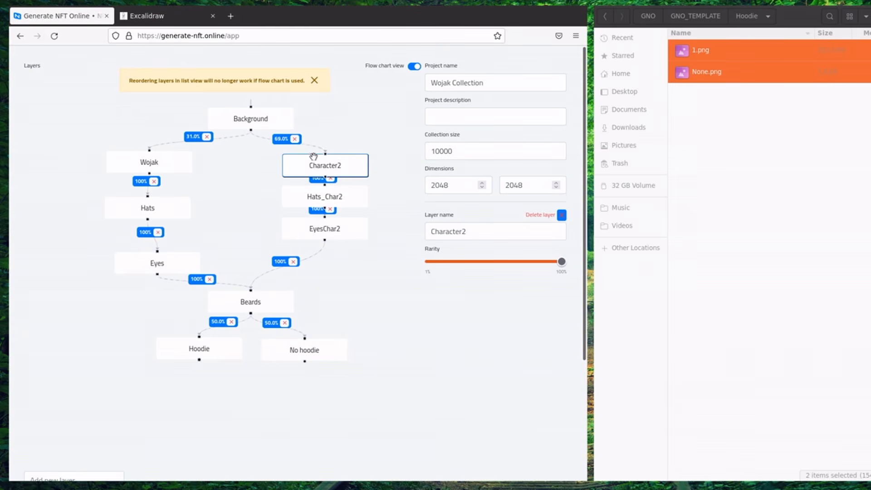
{"action": "left_click", "coordinate": [561, 215]}
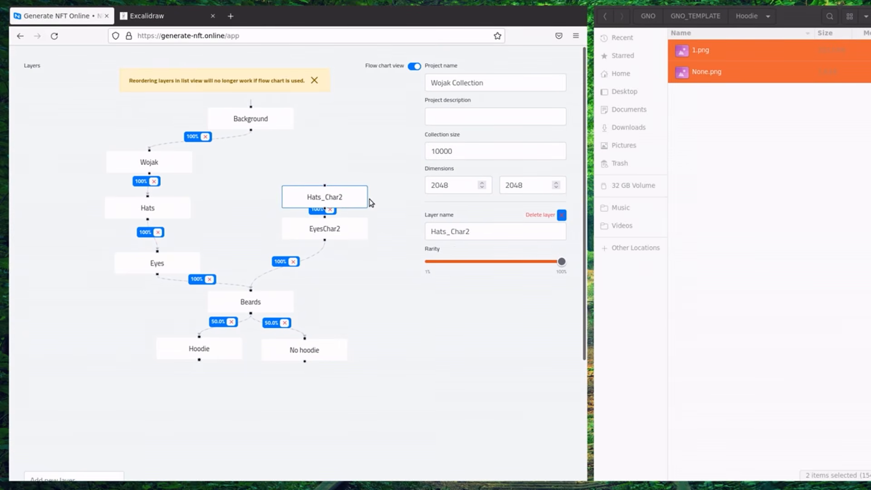
{"action": "left_click", "coordinate": [561, 215]}
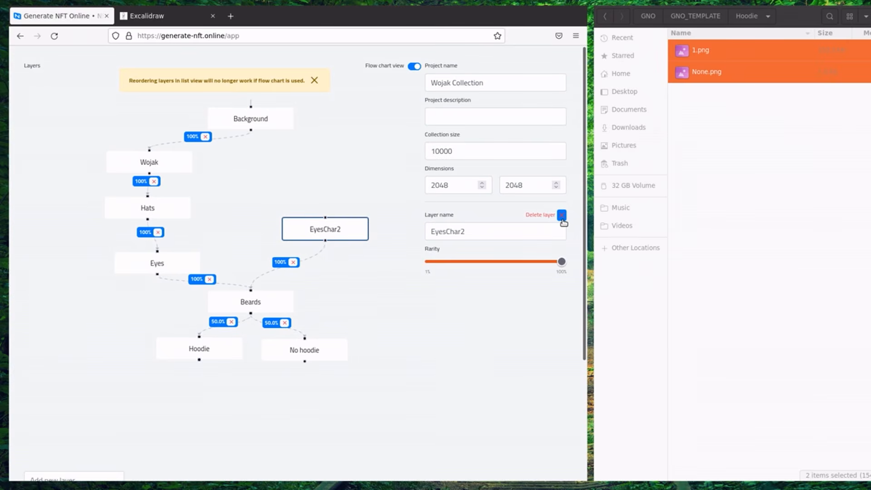
{"action": "left_click", "coordinate": [562, 215]}
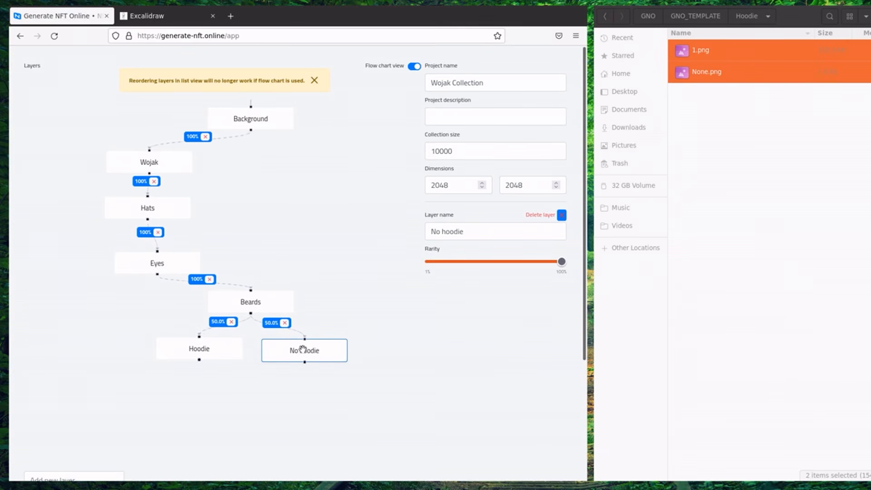
Change the collection size from 10000 to 100.
{"action": "scroll", "coordinate": [419, 84], "scroll_direction": "down", "scroll_amount": 2}
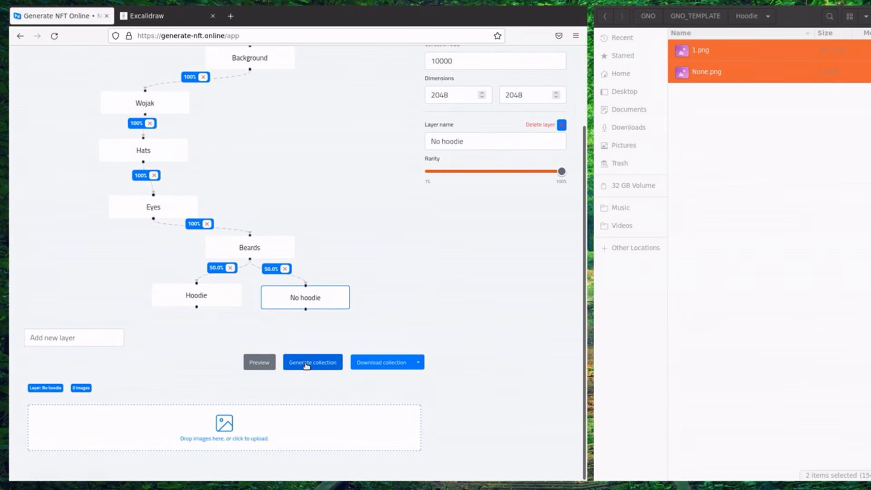
{"action": "double_click", "coordinate": [472, 69]}
{"action": "type", "text": "100"}
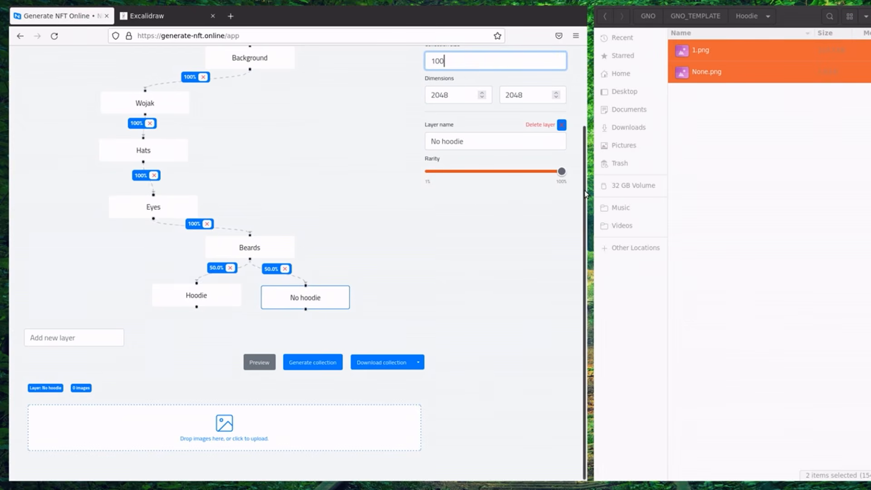
{"action": "scroll", "coordinate": [588, 177], "scroll_direction": "up", "scroll_amount": 1}
Generate the 100-image collection, entering a support e-mail address while it renders.
{"action": "left_click", "coordinate": [332, 388]}
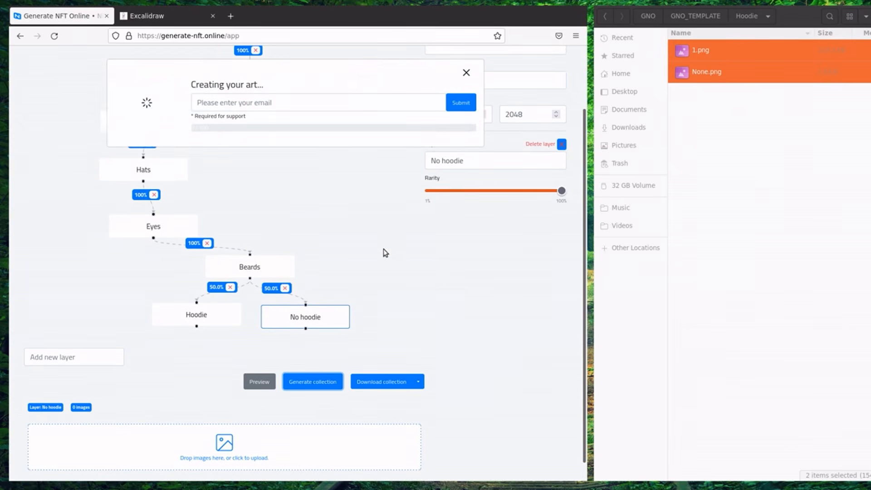
{"action": "left_click", "coordinate": [302, 103]}
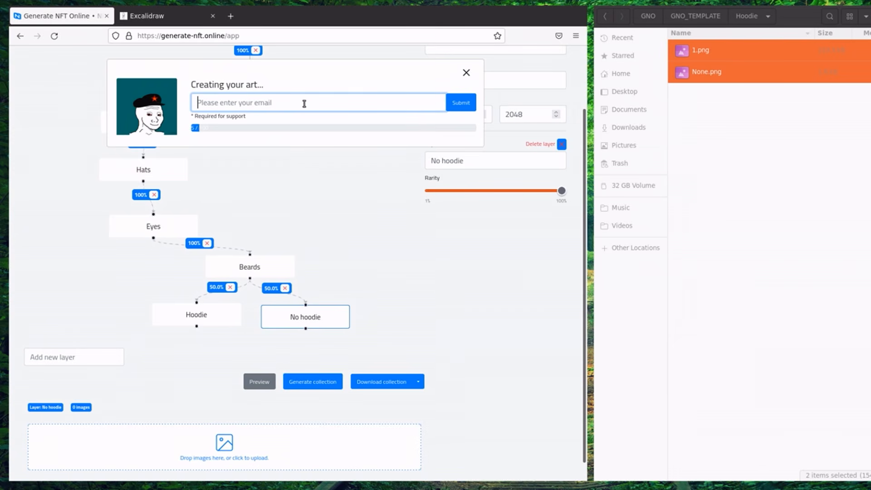
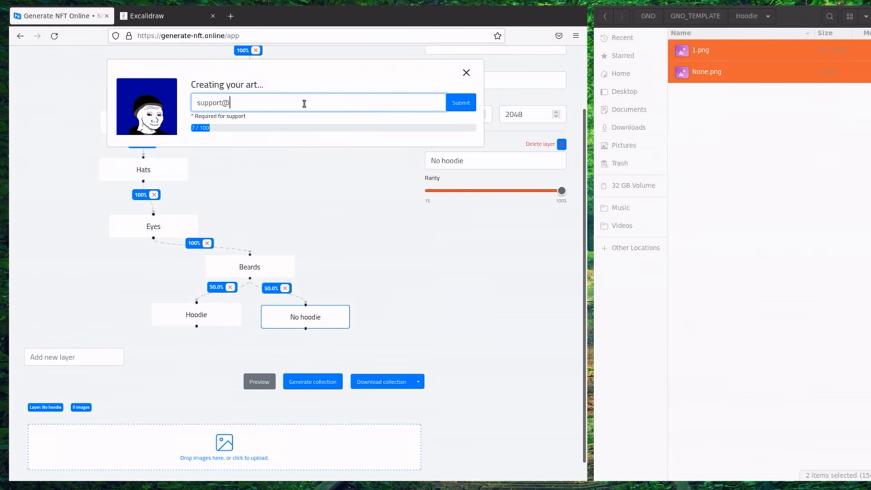
{"action": "key", "text": "Return"}
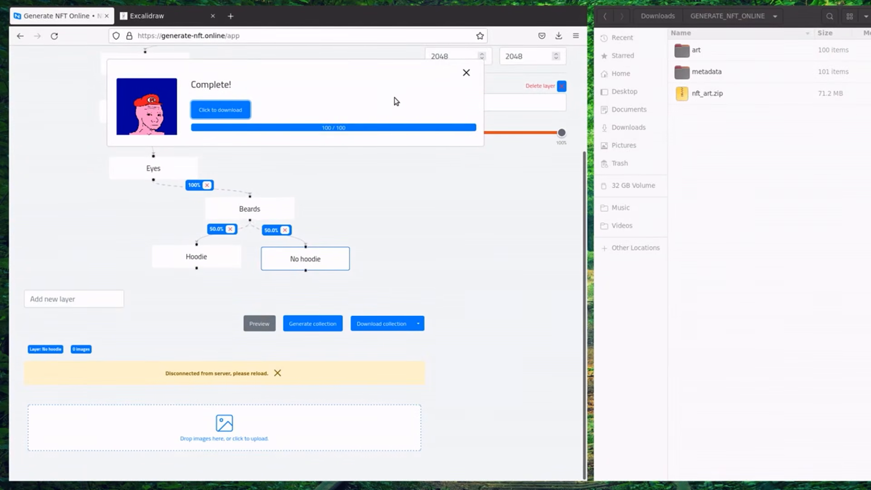
Download the nft_art.zip collection archive, cancelling the prompt to open it.
{"action": "left_click", "coordinate": [241, 112]}
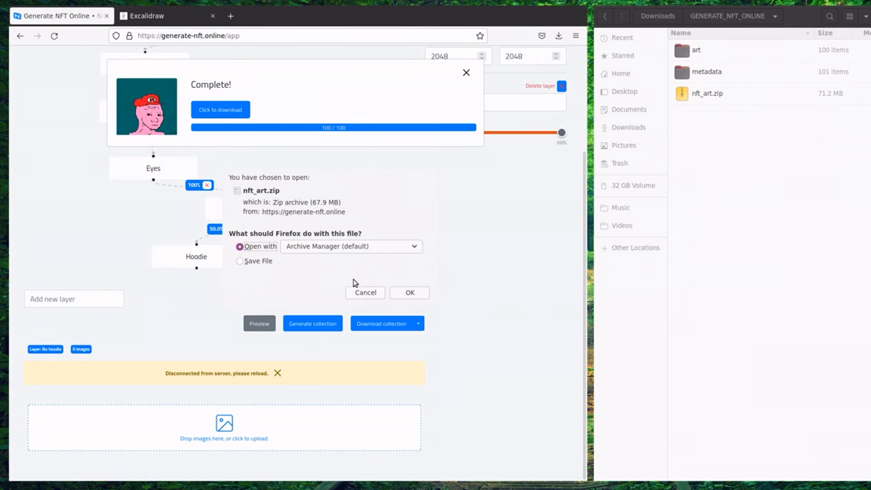
{"action": "left_click", "coordinate": [364, 293]}
{"action": "left_click", "coordinate": [730, 88]}
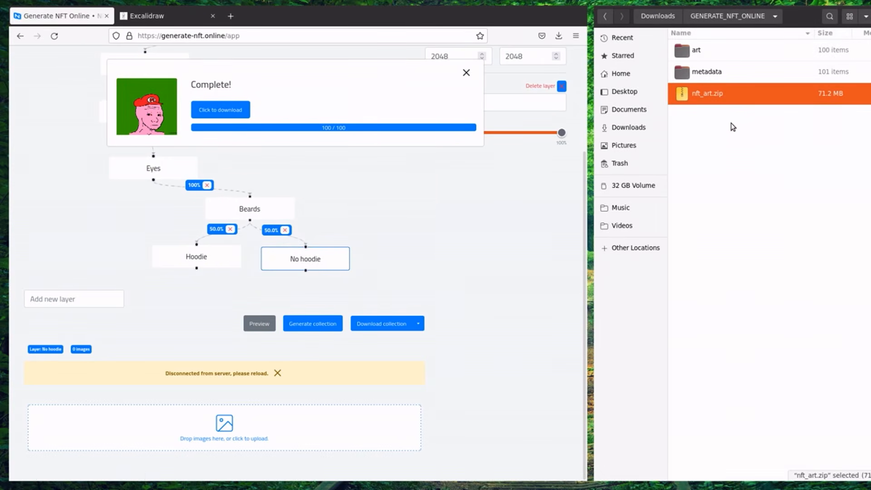
{"action": "right_click", "coordinate": [728, 94]}
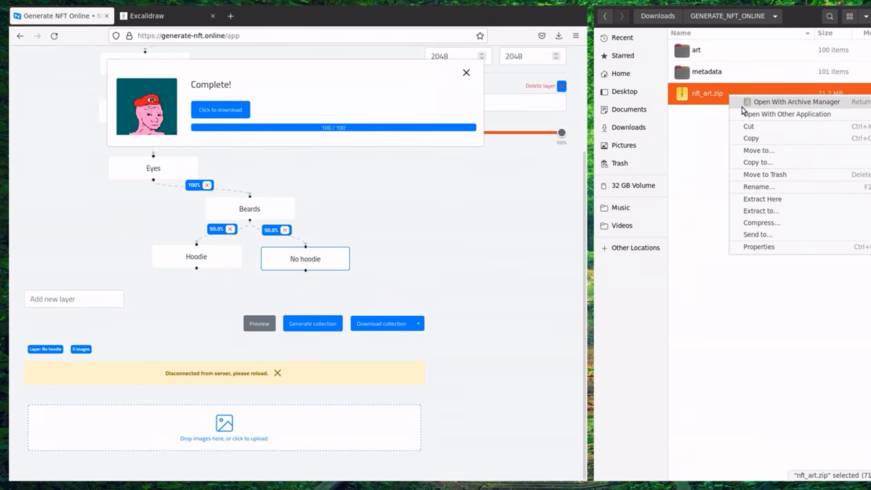
{"action": "left_click", "coordinate": [717, 128]}
Open the art folder in GENERATE_NFT_ONLINE and view its first image, 1.png.
{"action": "left_click", "coordinate": [708, 50]}
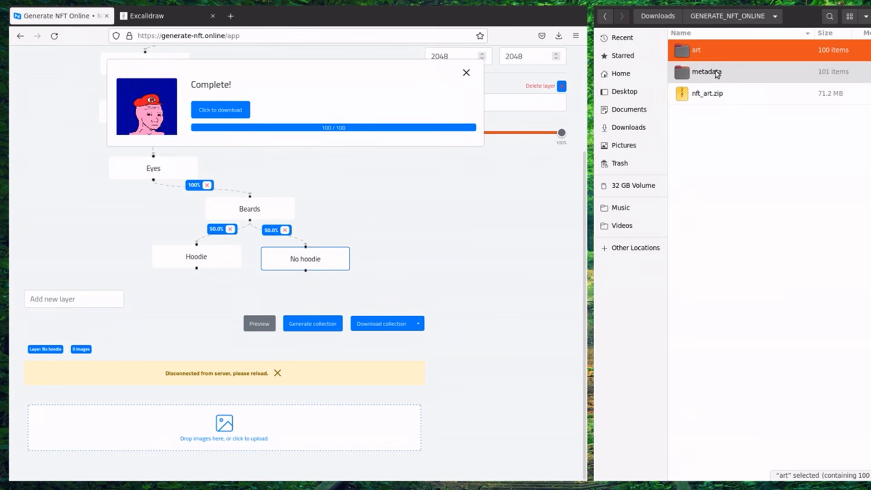
{"action": "left_click", "coordinate": [716, 72]}
{"action": "left_click", "coordinate": [715, 60]}
{"action": "left_click", "coordinate": [720, 73]}
{"action": "double_click", "coordinate": [718, 56]}
{"action": "double_click", "coordinate": [719, 58]}
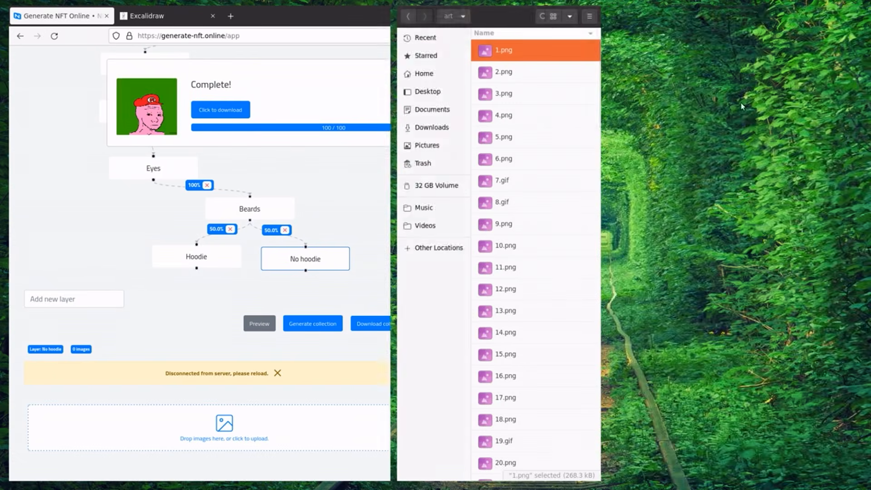
Step through the images from 2.png to 8.gif, back to 7.gif, then close the viewer.
{"action": "left_click", "coordinate": [863, 255]}
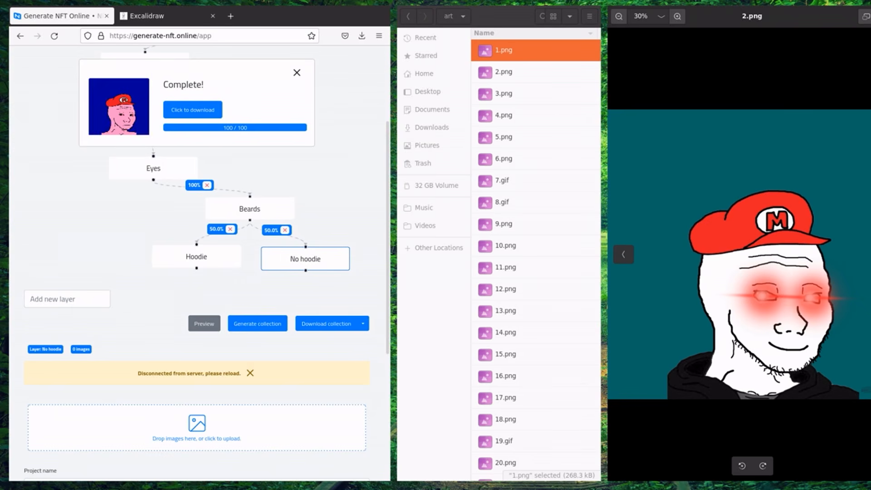
{"action": "key", "text": "Right"}
{"action": "key", "text": "Right"}
{"action": "key", "text": "Right"}
{"action": "key", "text": "Right"}
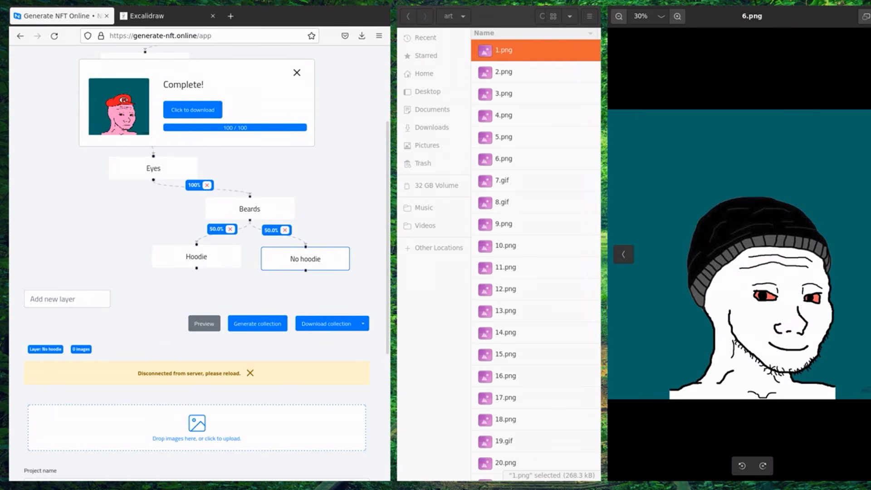
{"action": "key", "text": "Right"}
{"action": "key", "text": "Right"}
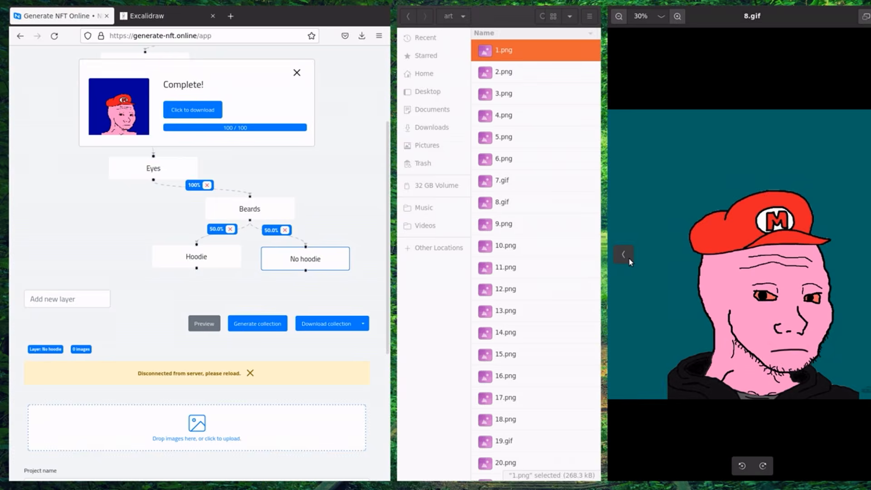
{"action": "left_click", "coordinate": [629, 259]}
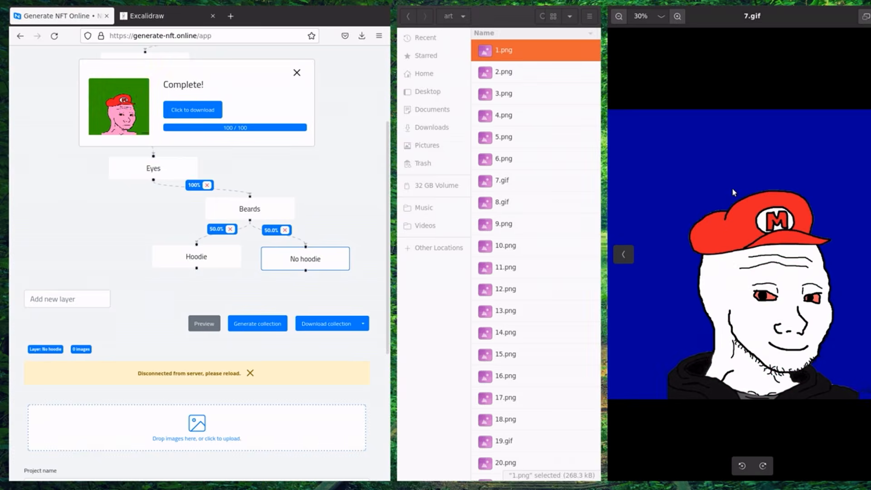
{"action": "key", "text": "super+shift+q"}
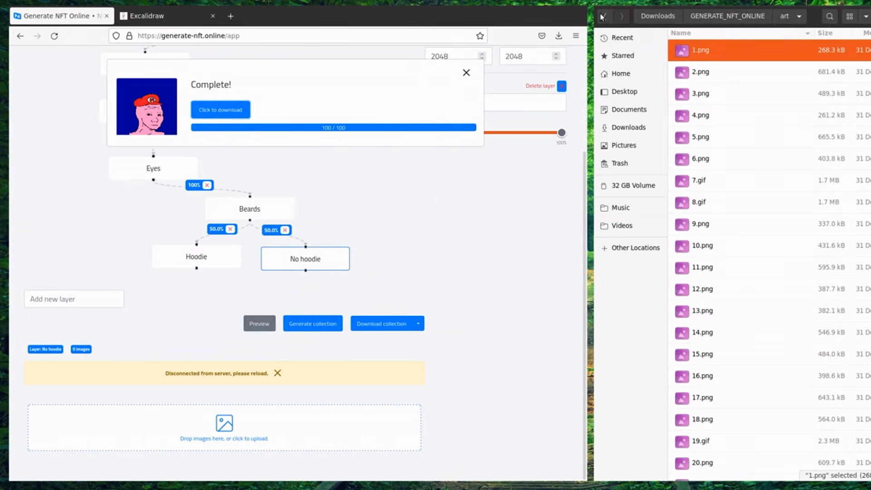
Open 1.json from the metadata folder in Text Editor.
{"action": "left_click", "coordinate": [602, 18]}
{"action": "double_click", "coordinate": [703, 72]}
{"action": "right_click", "coordinate": [715, 52]}
{"action": "left_click", "coordinate": [746, 65]}
{"action": "left_click_drag", "start_coordinate": [754, 365], "coordinate": [621, 31]}
{"action": "left_click", "coordinate": [732, 304]}
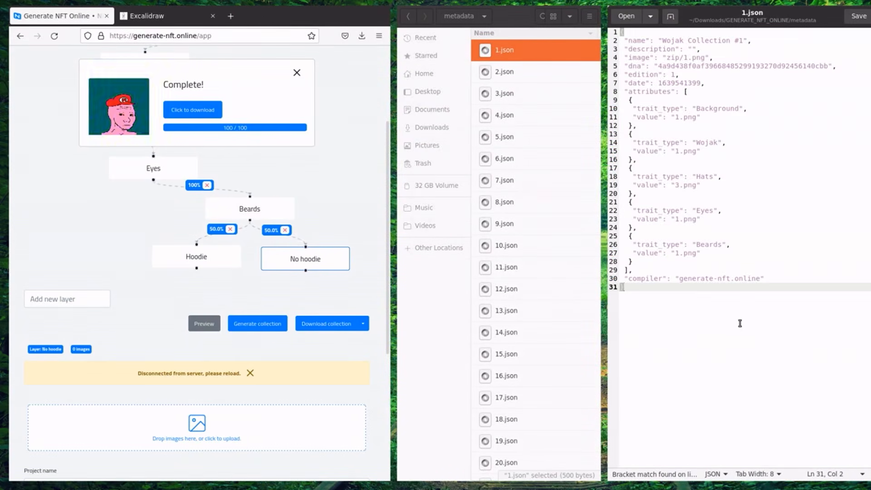
{"action": "left_click_drag", "start_coordinate": [650, 41], "coordinate": [758, 45]}
{"action": "left_click", "coordinate": [759, 45]}
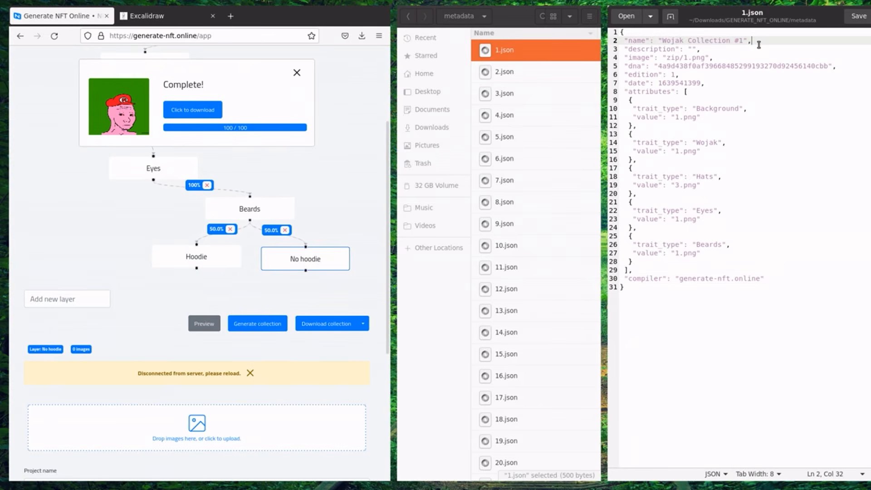
{"action": "left_click", "coordinate": [699, 49]}
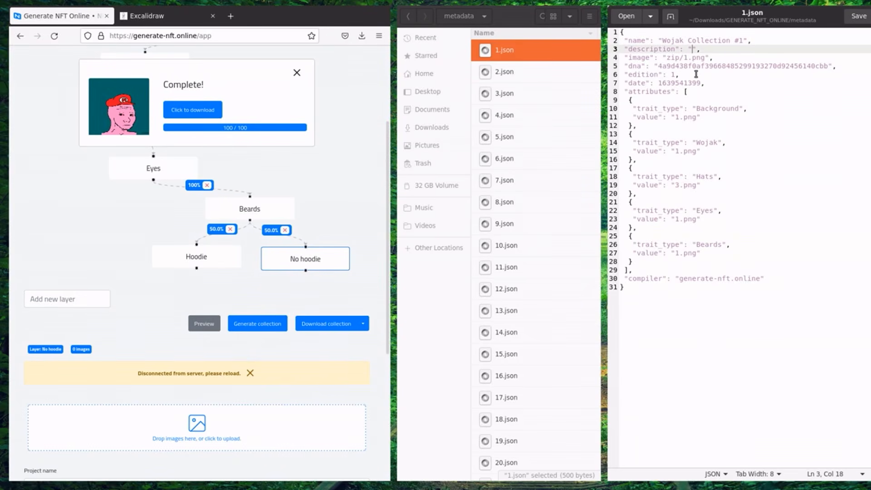
{"action": "double_click", "coordinate": [682, 66]}
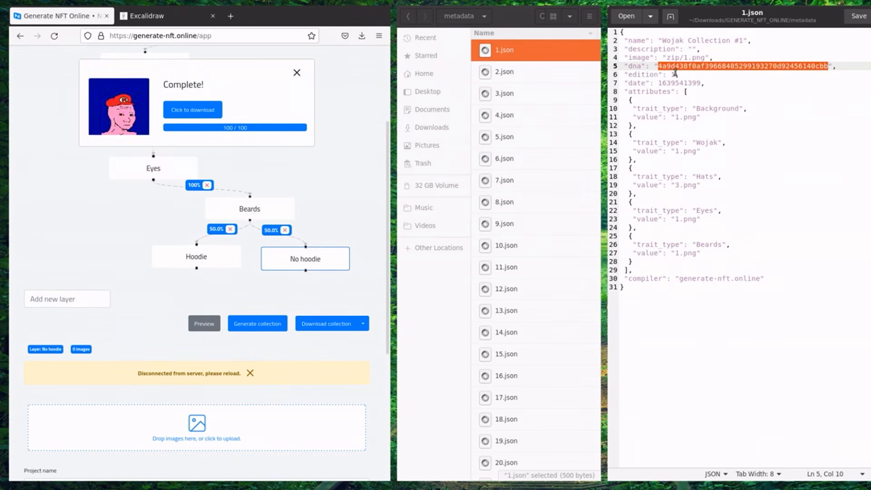
{"action": "left_click", "coordinate": [677, 75]}
{"action": "left_click", "coordinate": [686, 90]}
{"action": "double_click", "coordinate": [686, 83]}
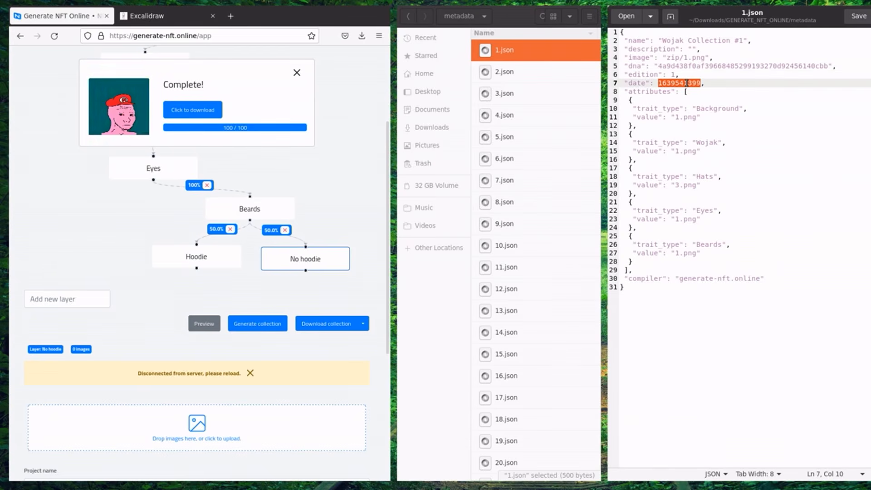
Review the Background and Wojak 1.png attributes, then close the file and return to GENERATE_NFT_ONLINE.
{"action": "left_click_drag", "start_coordinate": [712, 99], "coordinate": [749, 117]}
{"action": "left_click", "coordinate": [749, 117]}
{"action": "left_click_drag", "start_coordinate": [700, 93], "coordinate": [678, 99]}
{"action": "left_click", "coordinate": [660, 111]}
{"action": "left_click_drag", "start_coordinate": [749, 112], "coordinate": [654, 116]}
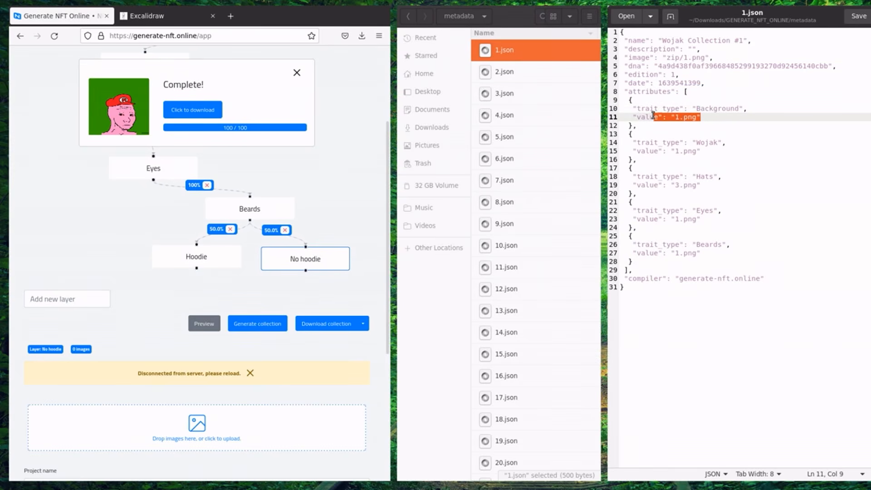
{"action": "left_click", "coordinate": [686, 152]}
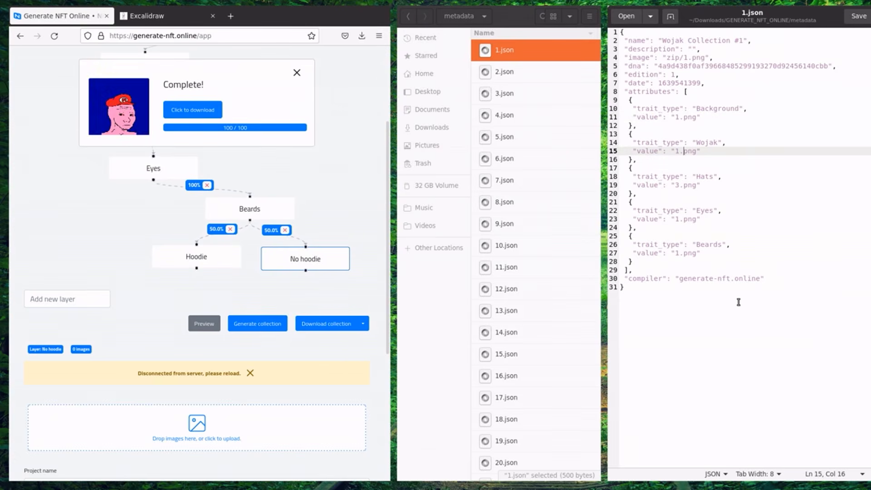
{"action": "key", "text": "super+shift+q"}
{"action": "key", "text": "alt+Left"}
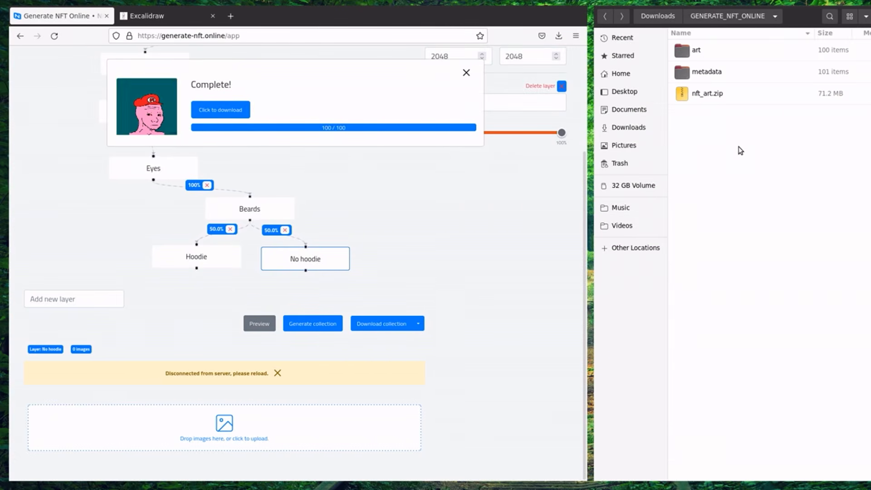